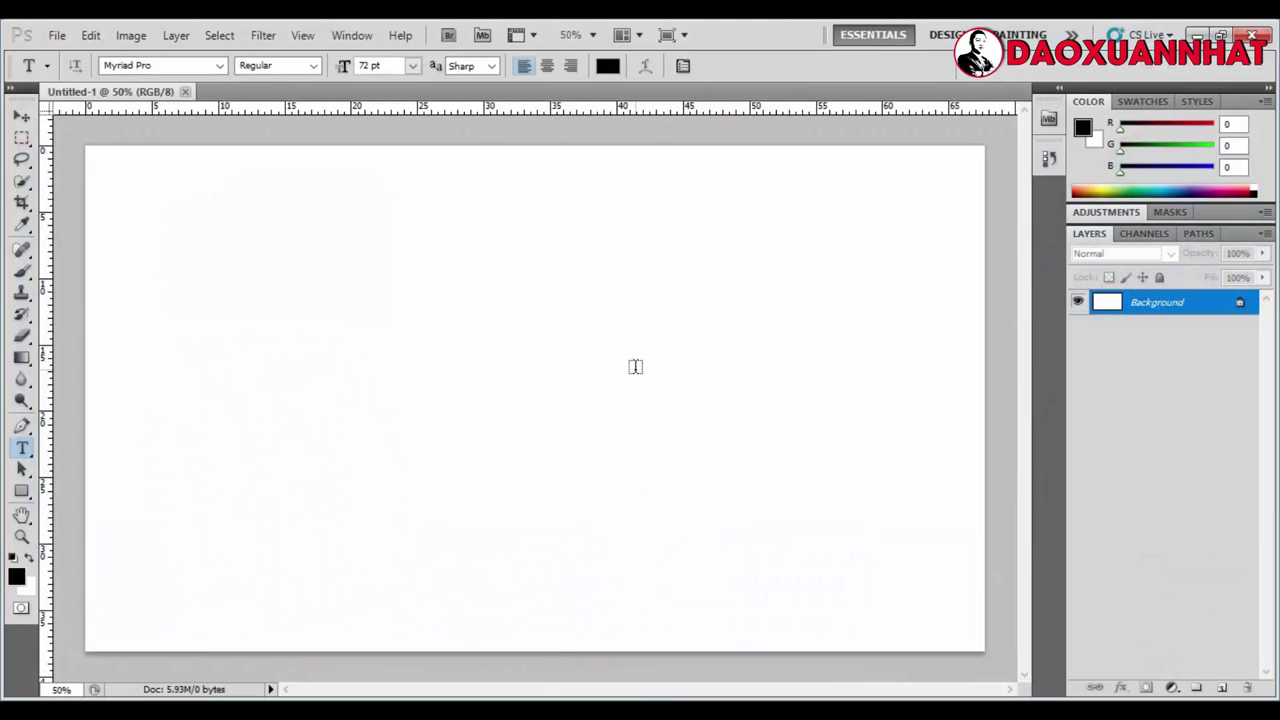
Type three lines: 'Bước 1: Tải font chữ được việt hóa', 'Bước 2: Giải nén', 'Bước 3: Cài đặt'
click(222, 283)
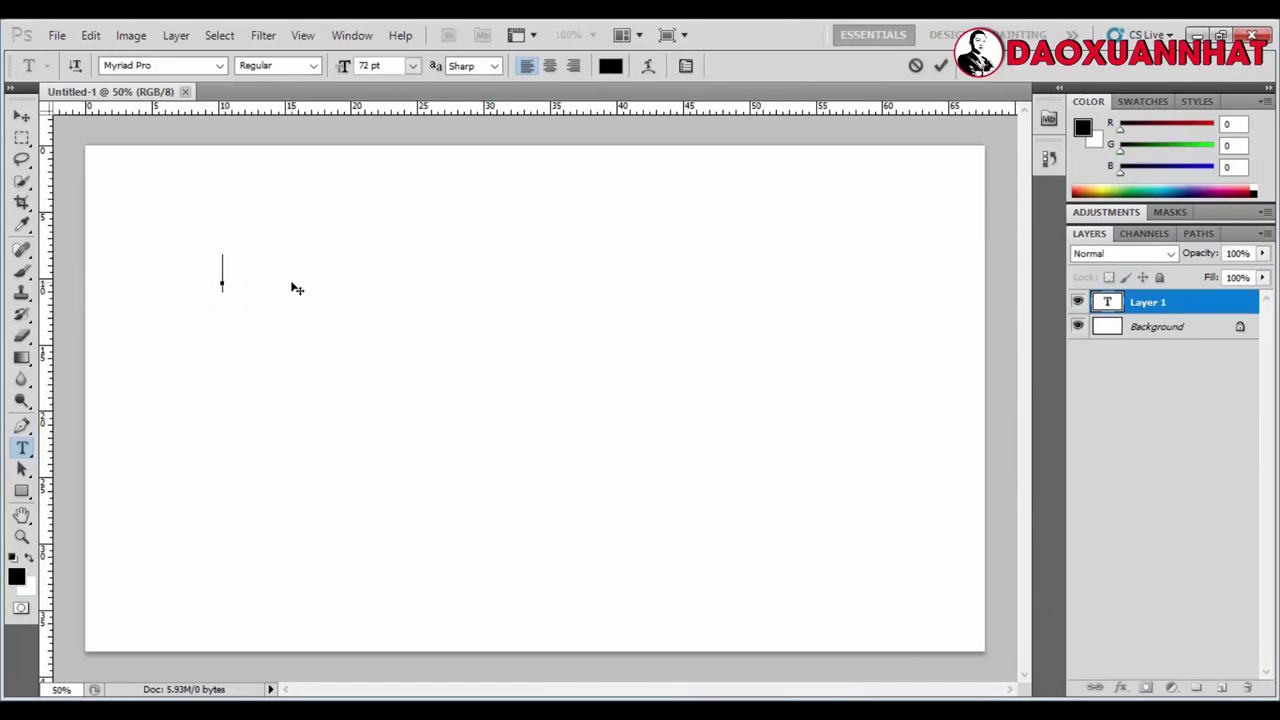
text(Bước)
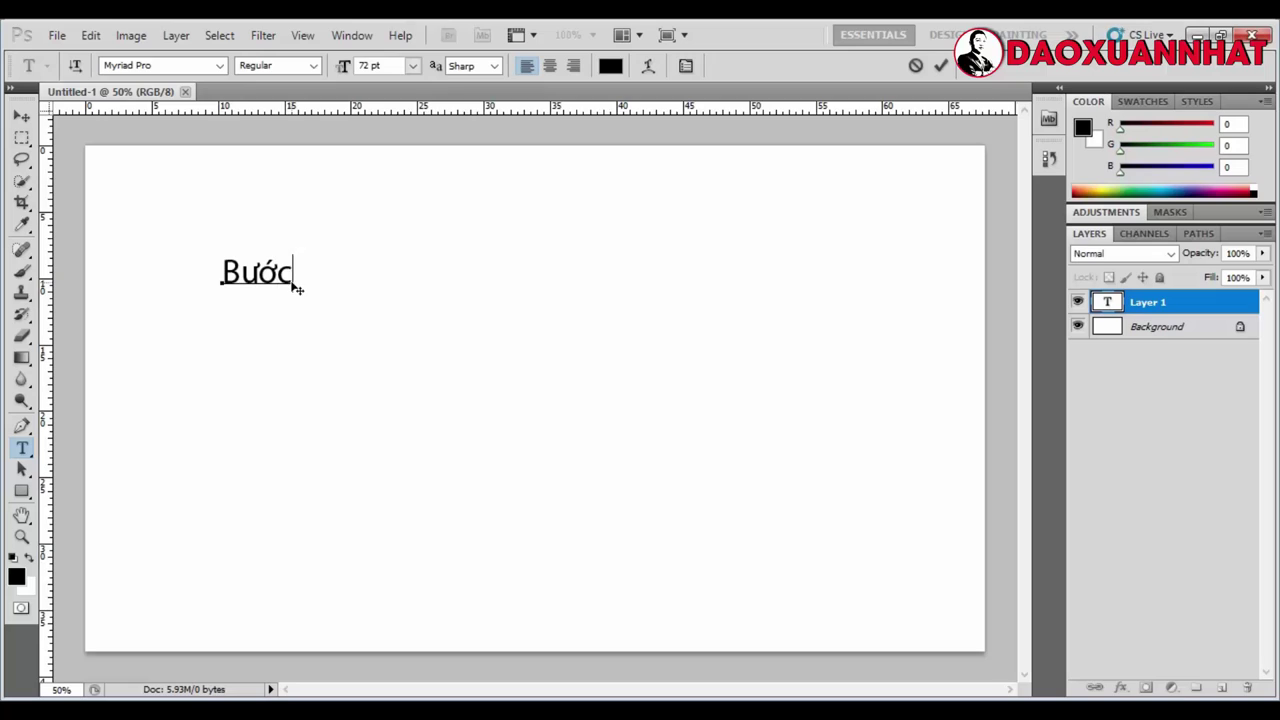
text( 1: )
text(Tải )
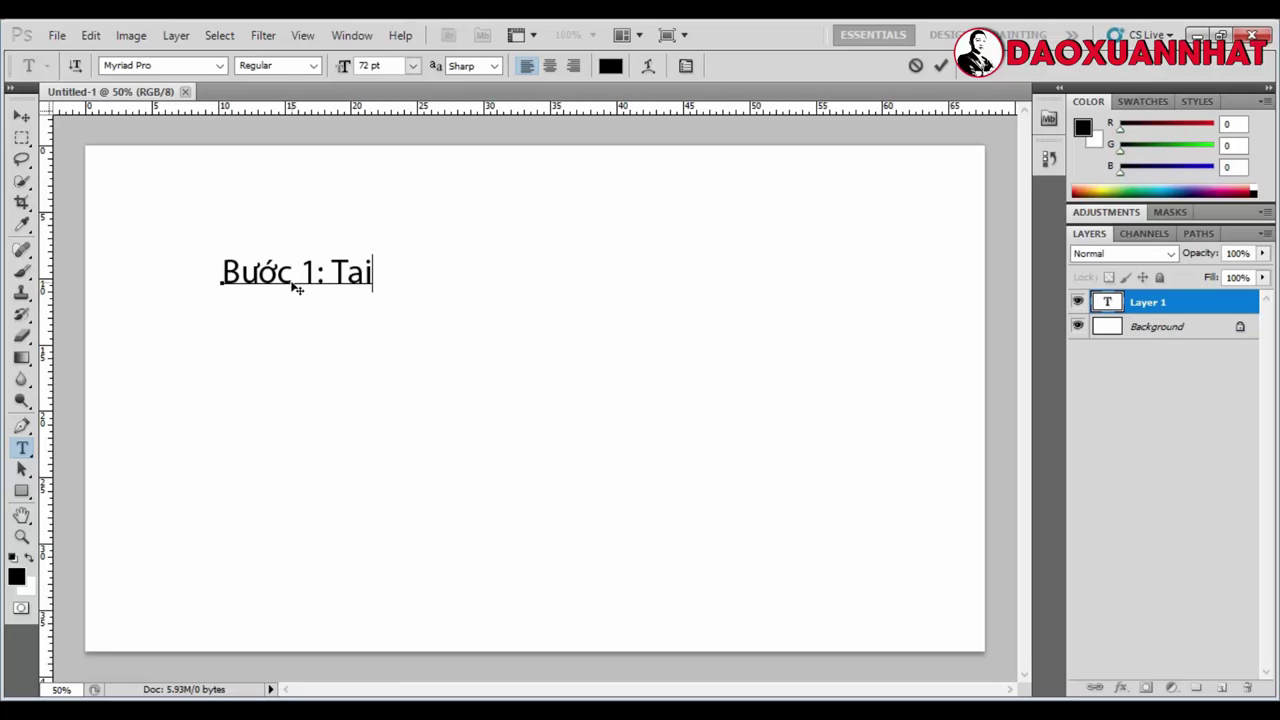
text(font)
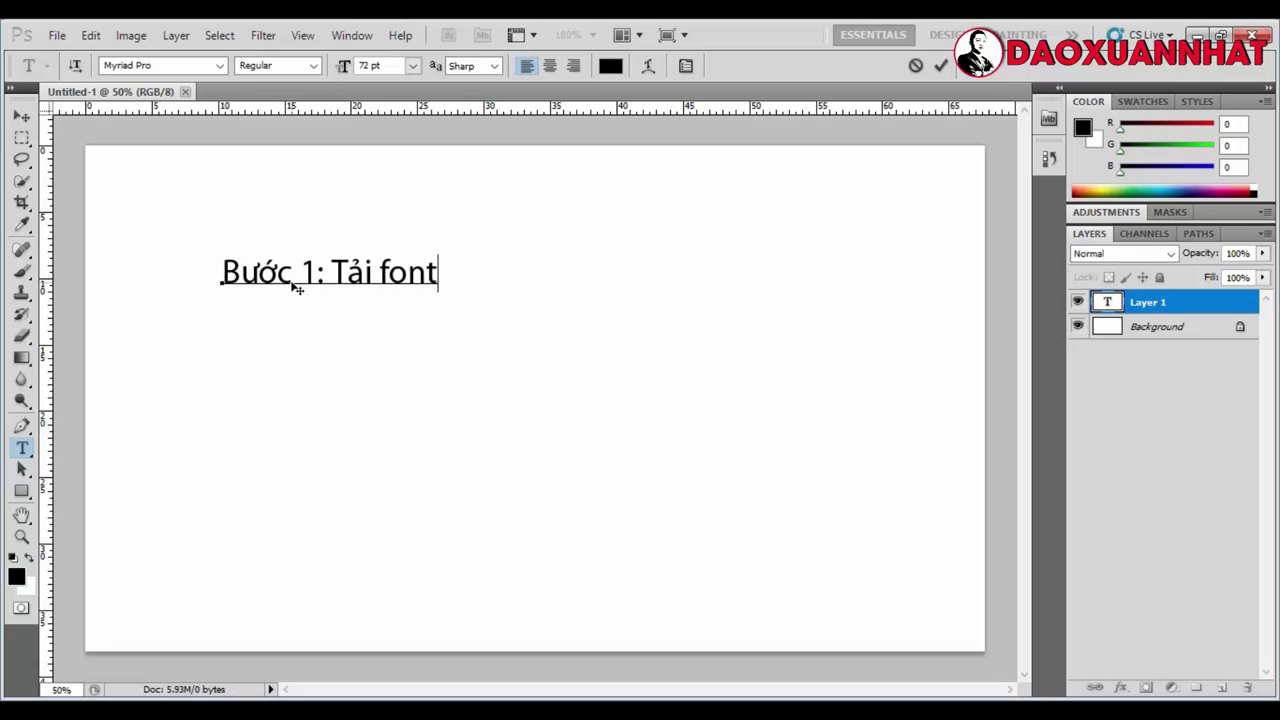
text( chuwx)
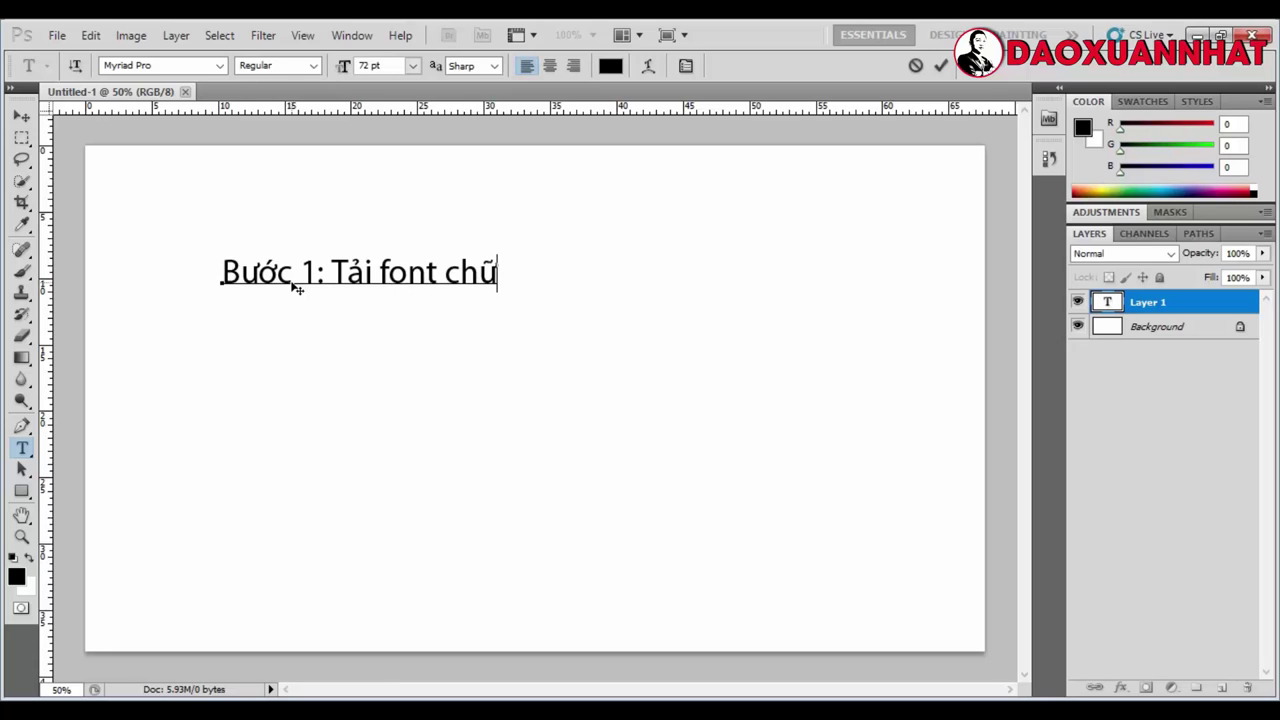
text( được )
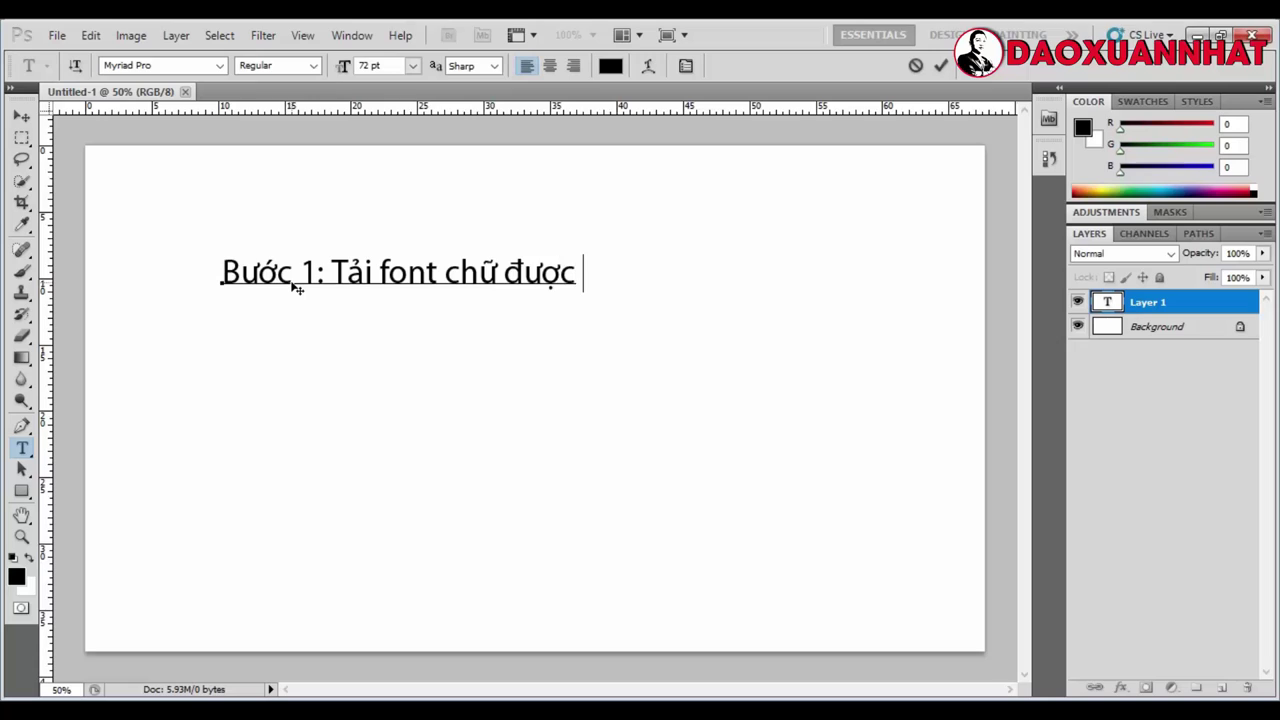
text(việt hóa)
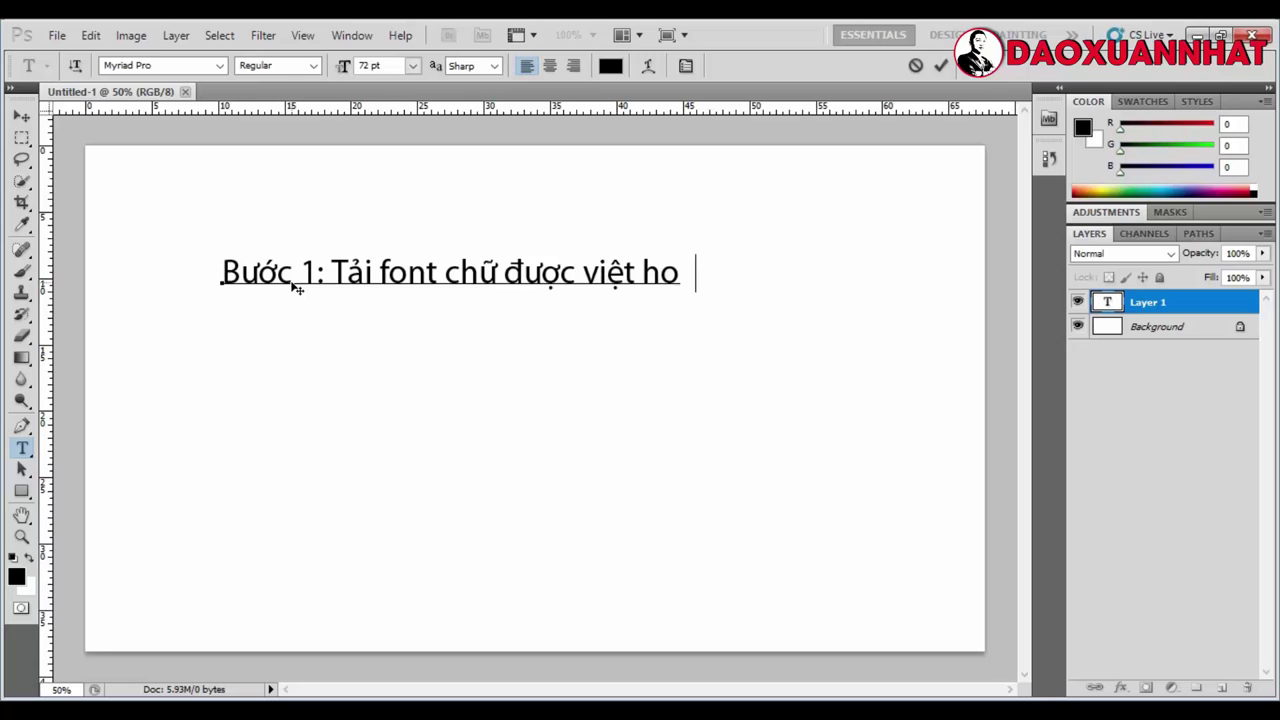
key(Return)
text(\)
key(BackSpace)
text(Bước )
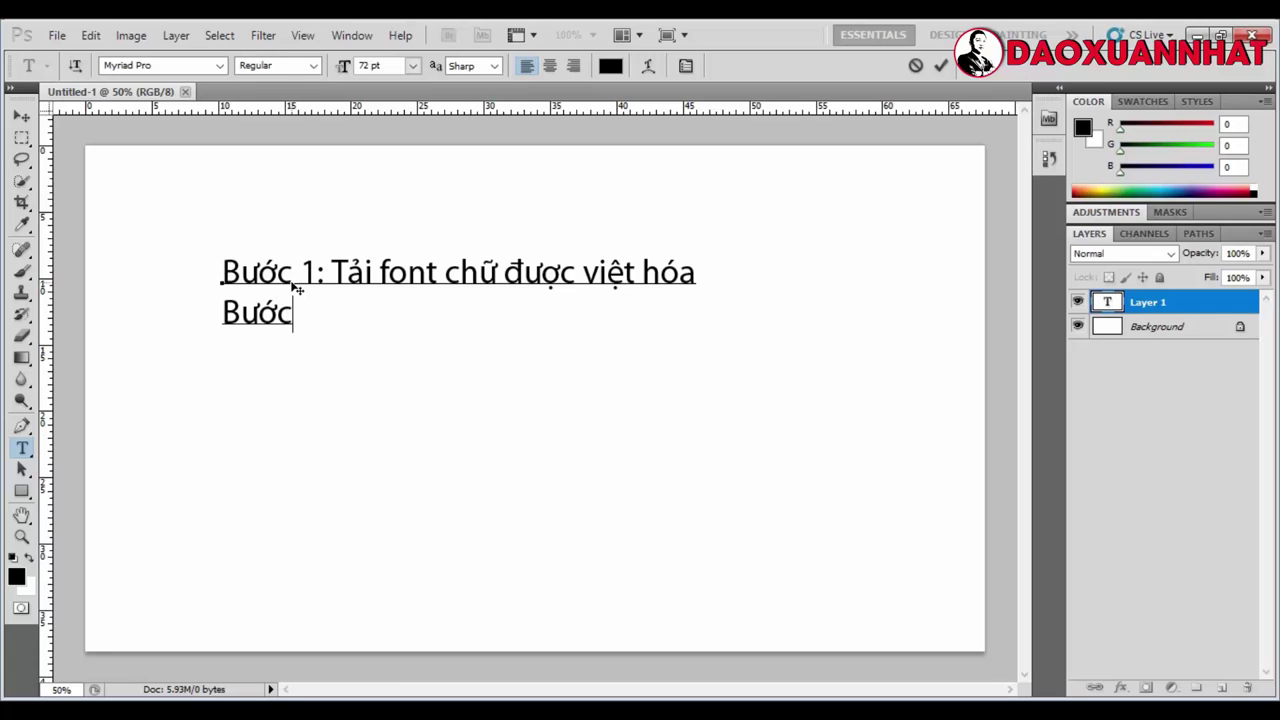
text(2: Giải nen)
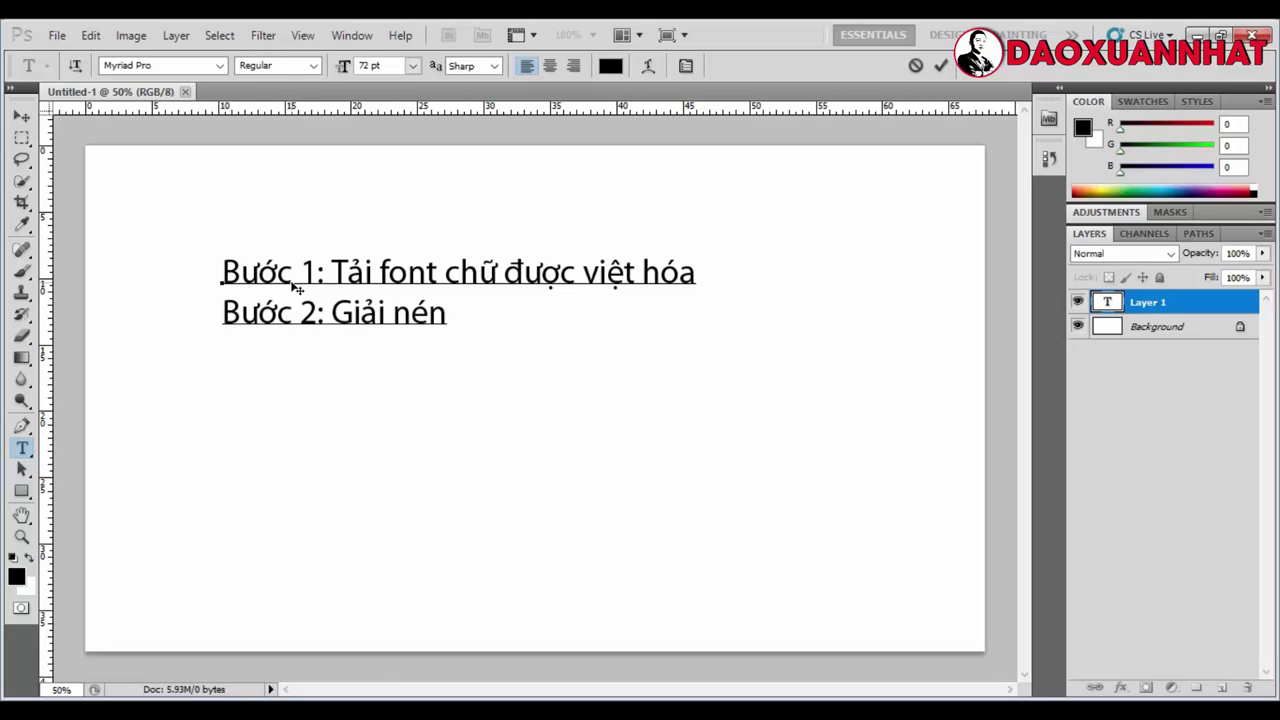
key(Return)
text(Bước)
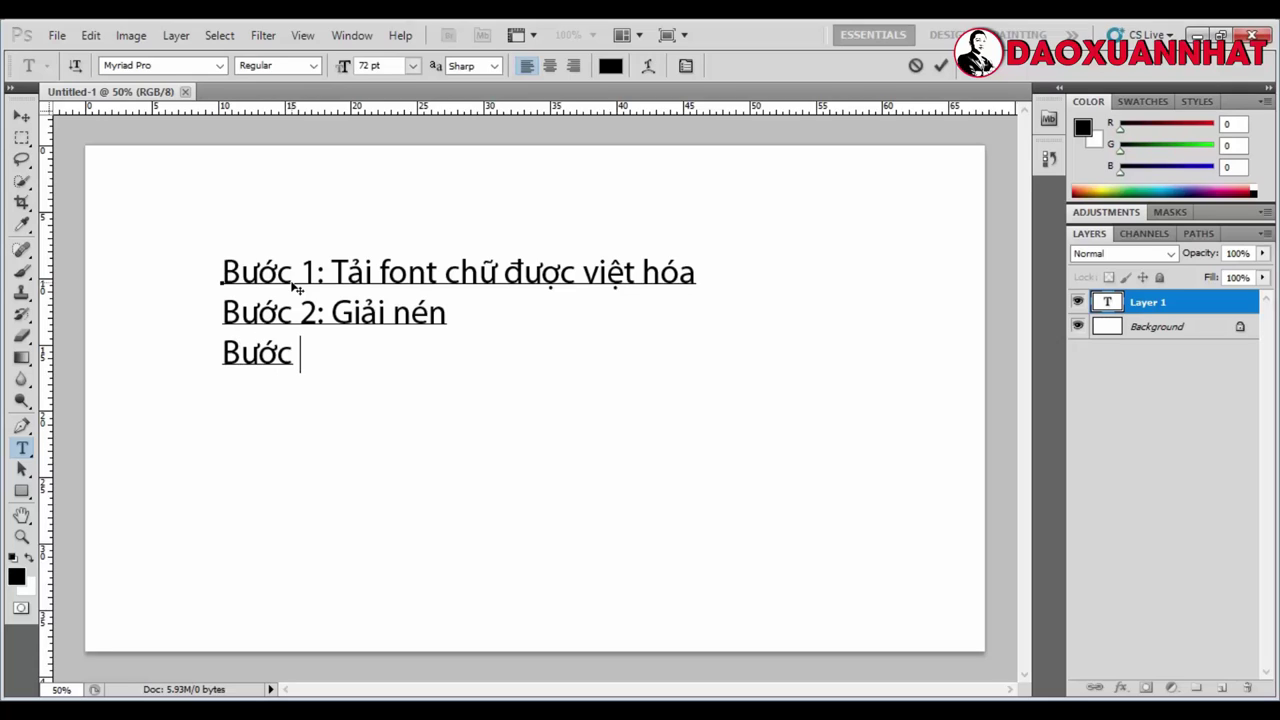
text( 3)
text(: Cài đă)
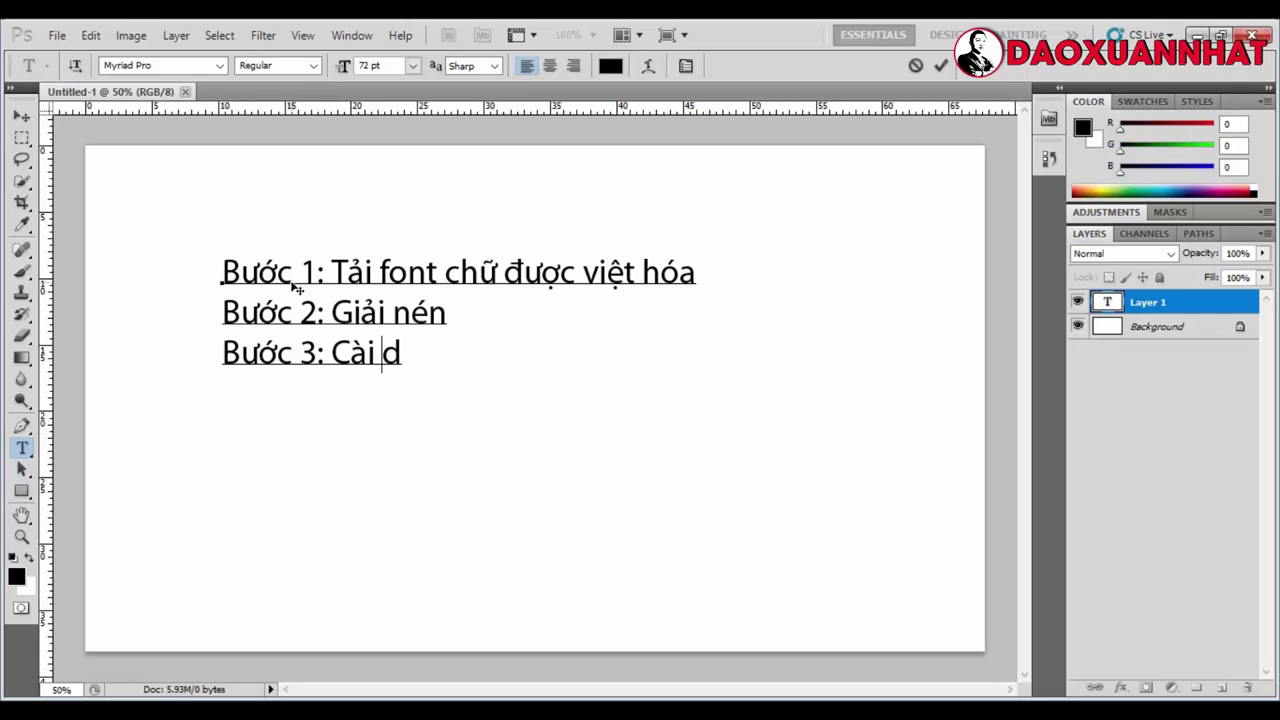
text(t)
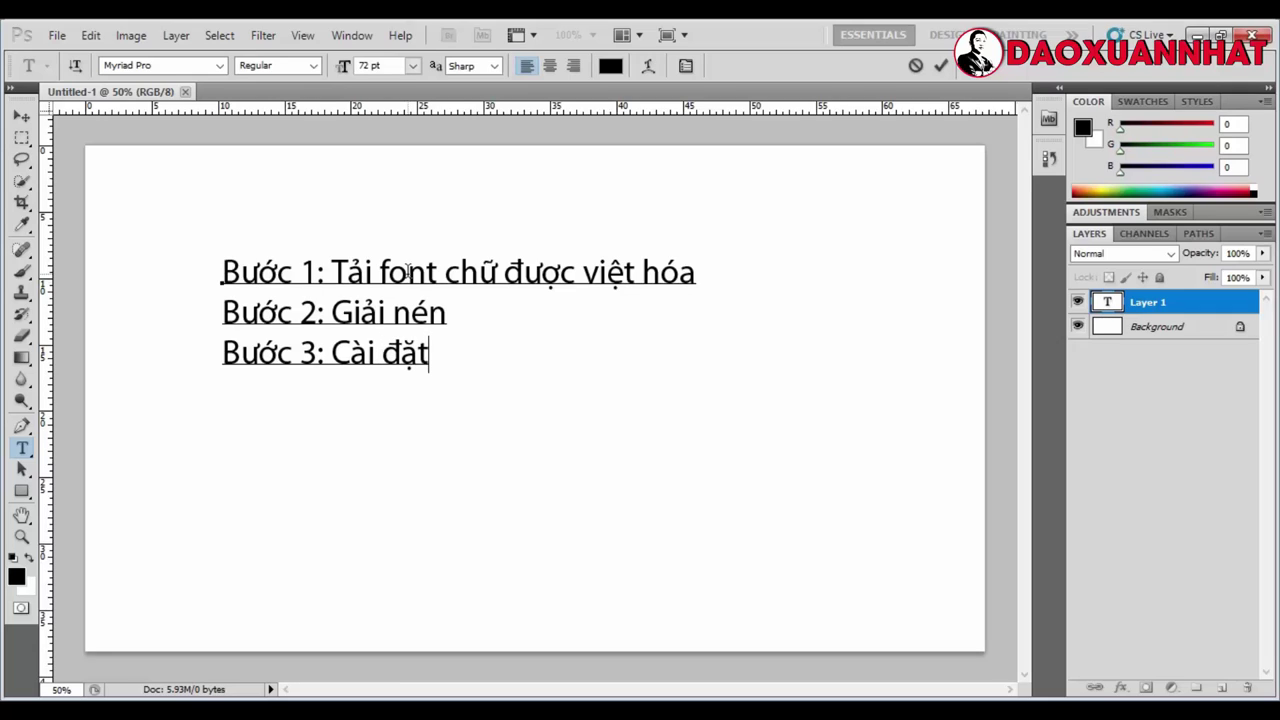
click(452, 648)
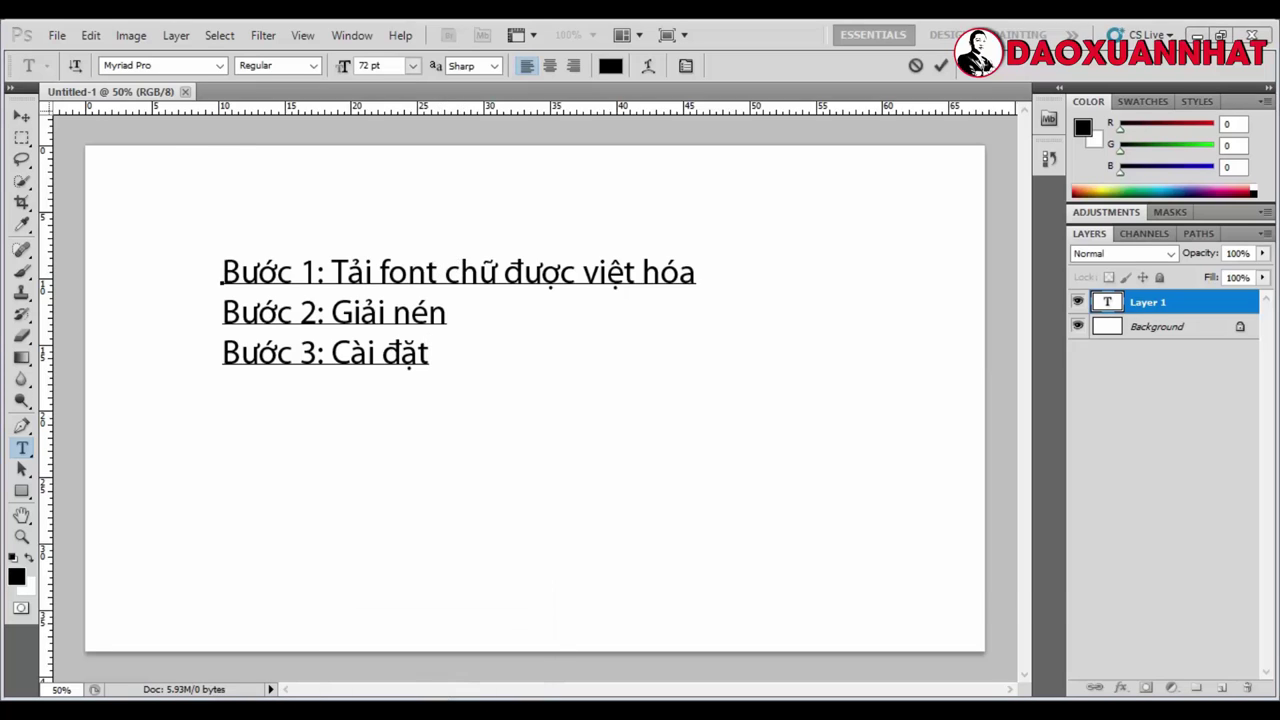
drag(372, 163, 204, 160)
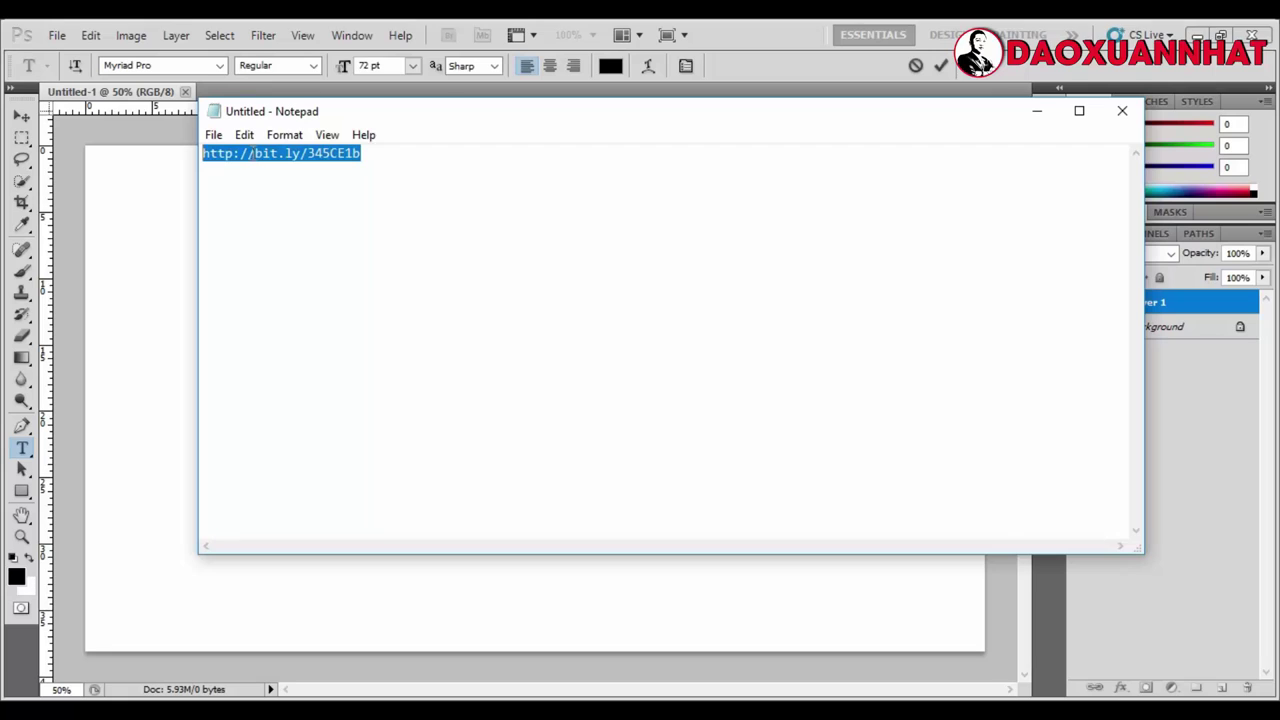
right_click(313, 162)
click(386, 219)
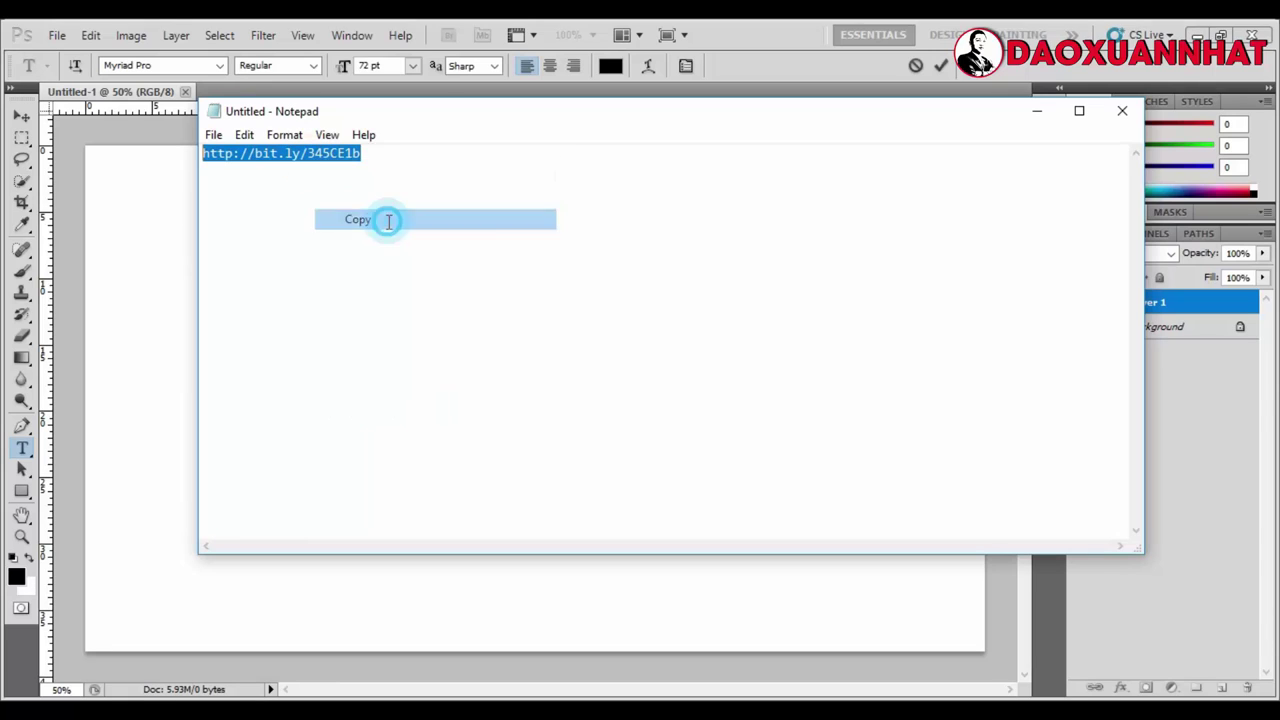
click(1032, 113)
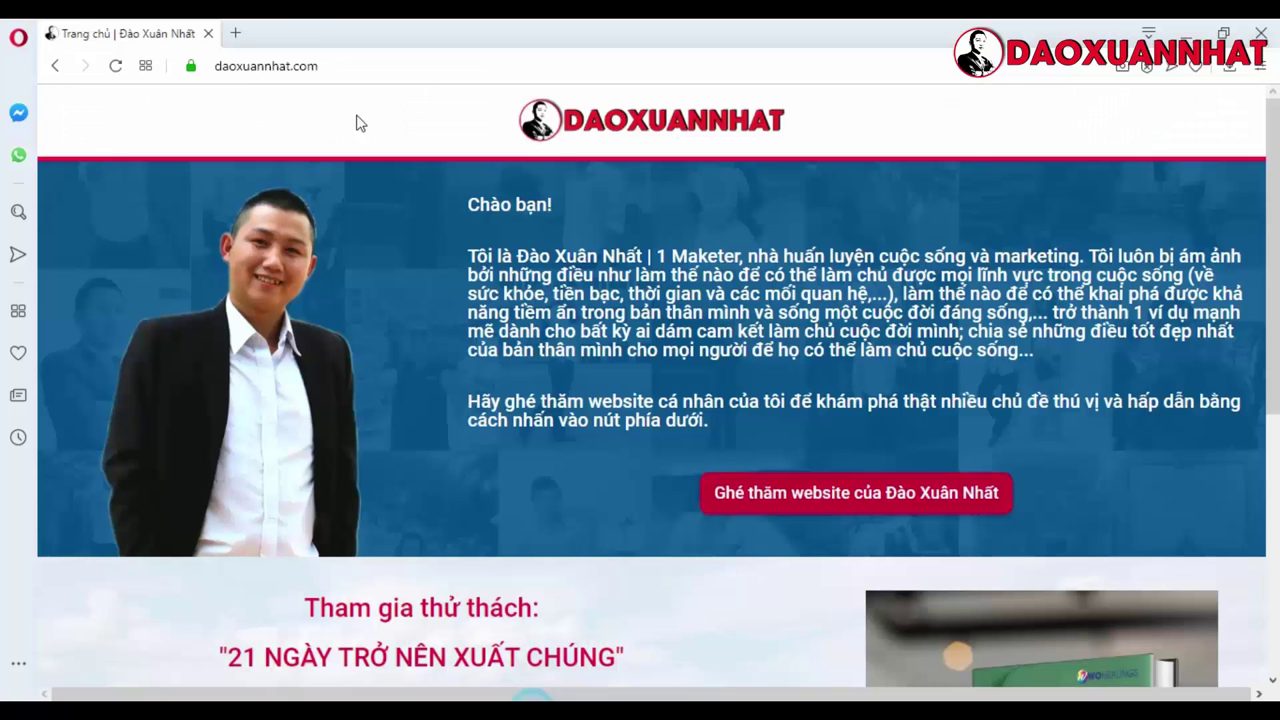
Paste and go to the copied bit.ly link in a new Opera tab
click(526, 640)
click(239, 33)
click(271, 65)
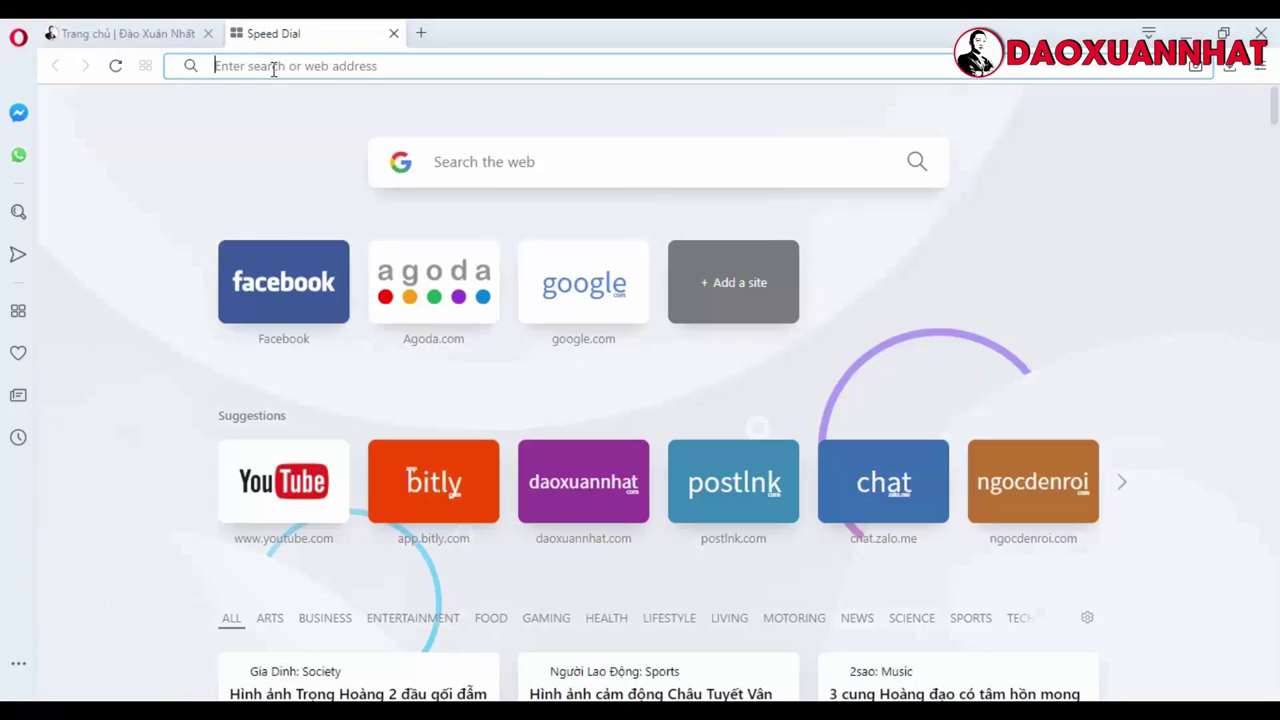
right_click(272, 66)
click(375, 178)
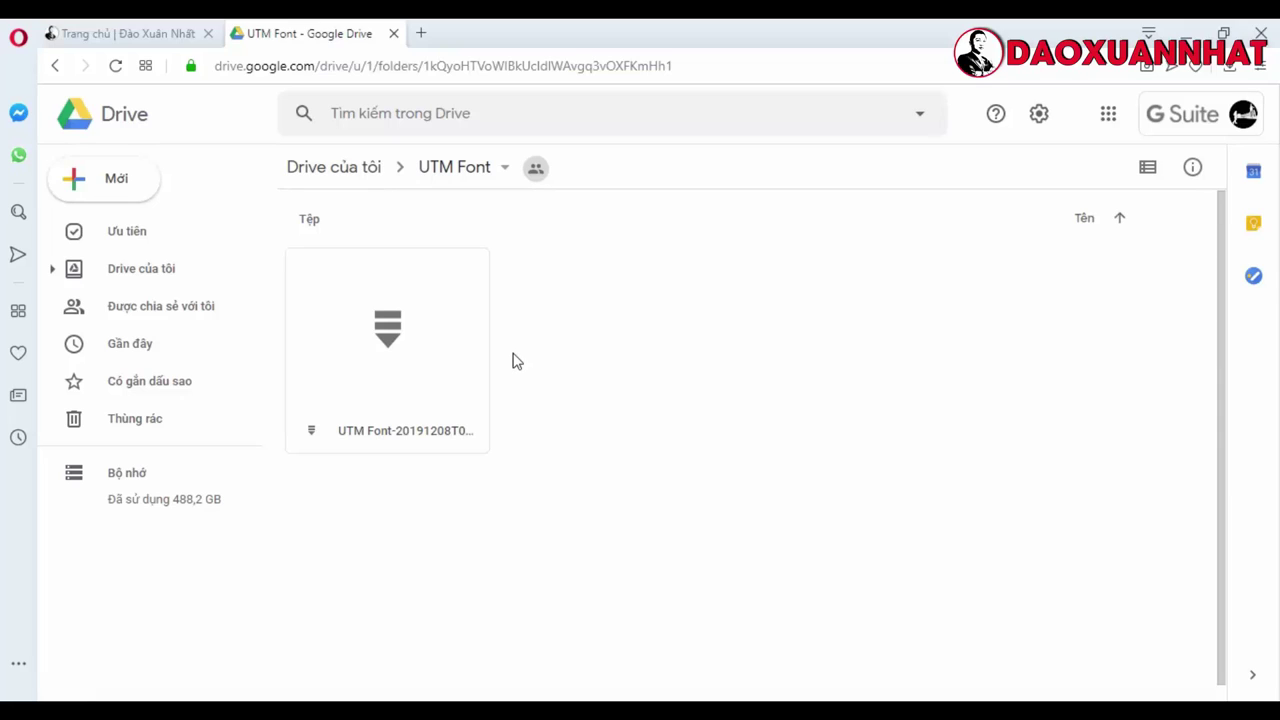
Download UTM Font-20191208T052219Z-001.zip from Google Drive and show it in its folder
click(421, 342)
right_click(421, 342)
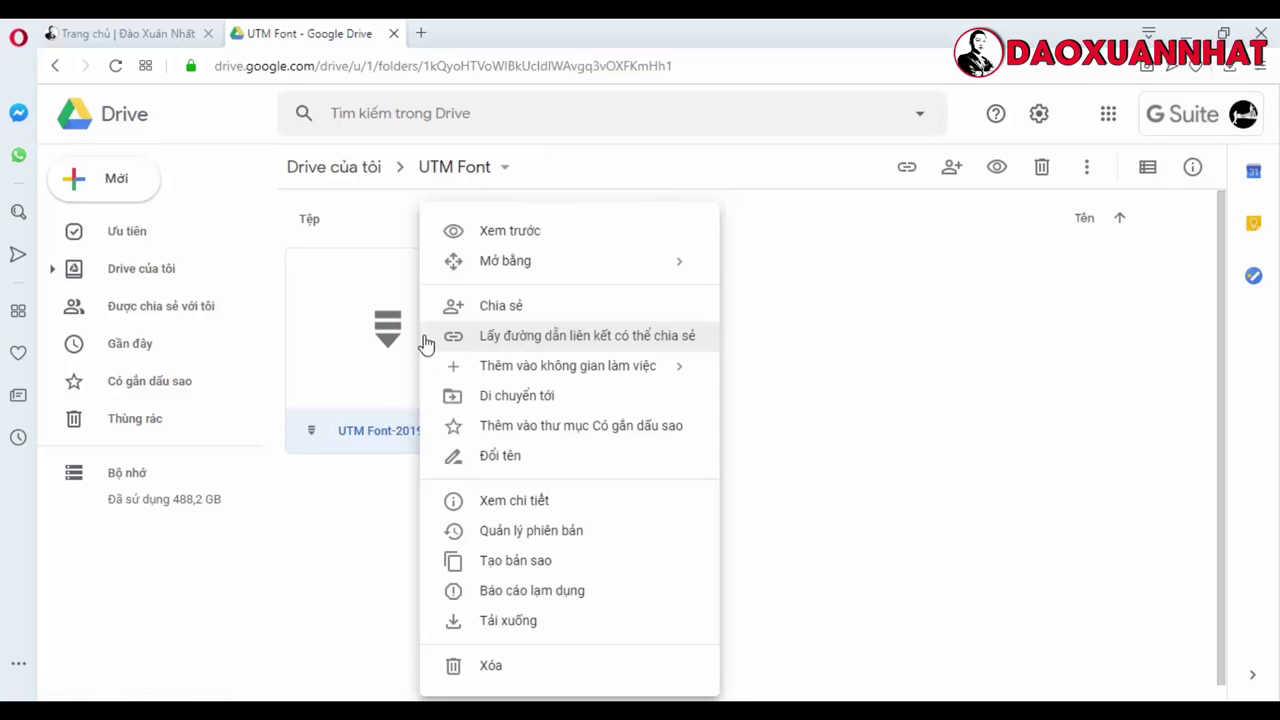
click(495, 617)
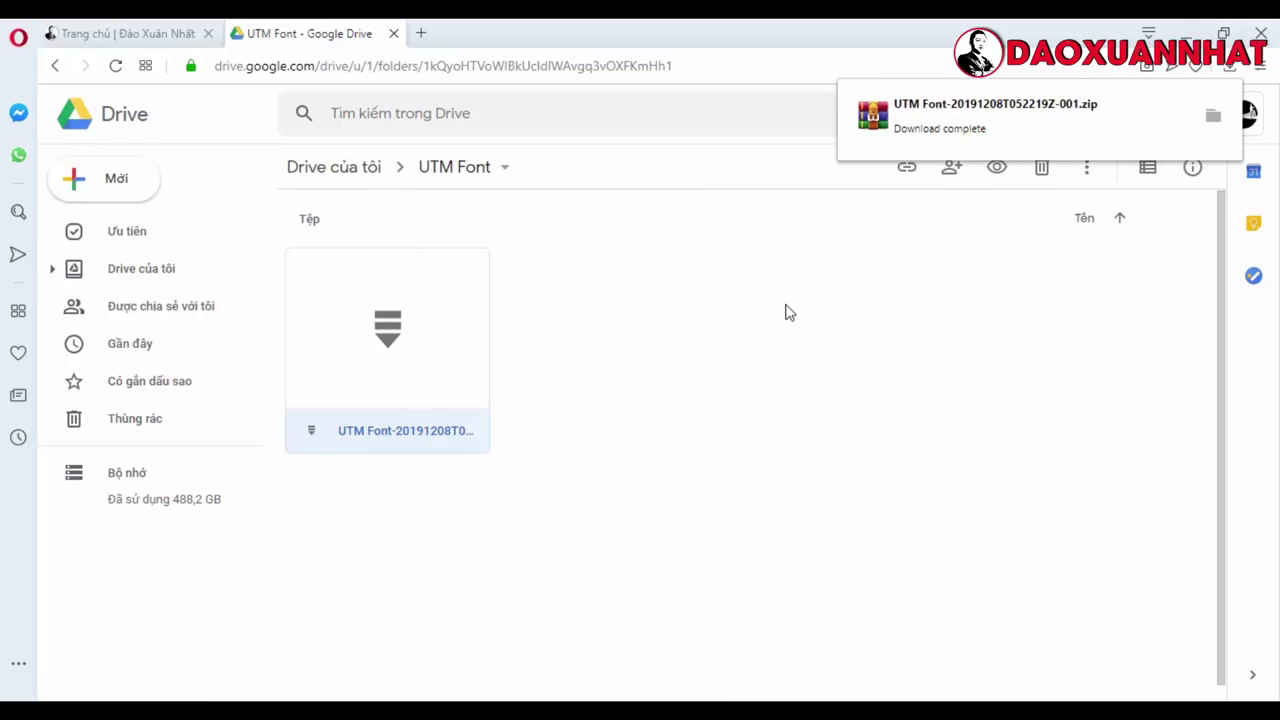
click(1212, 116)
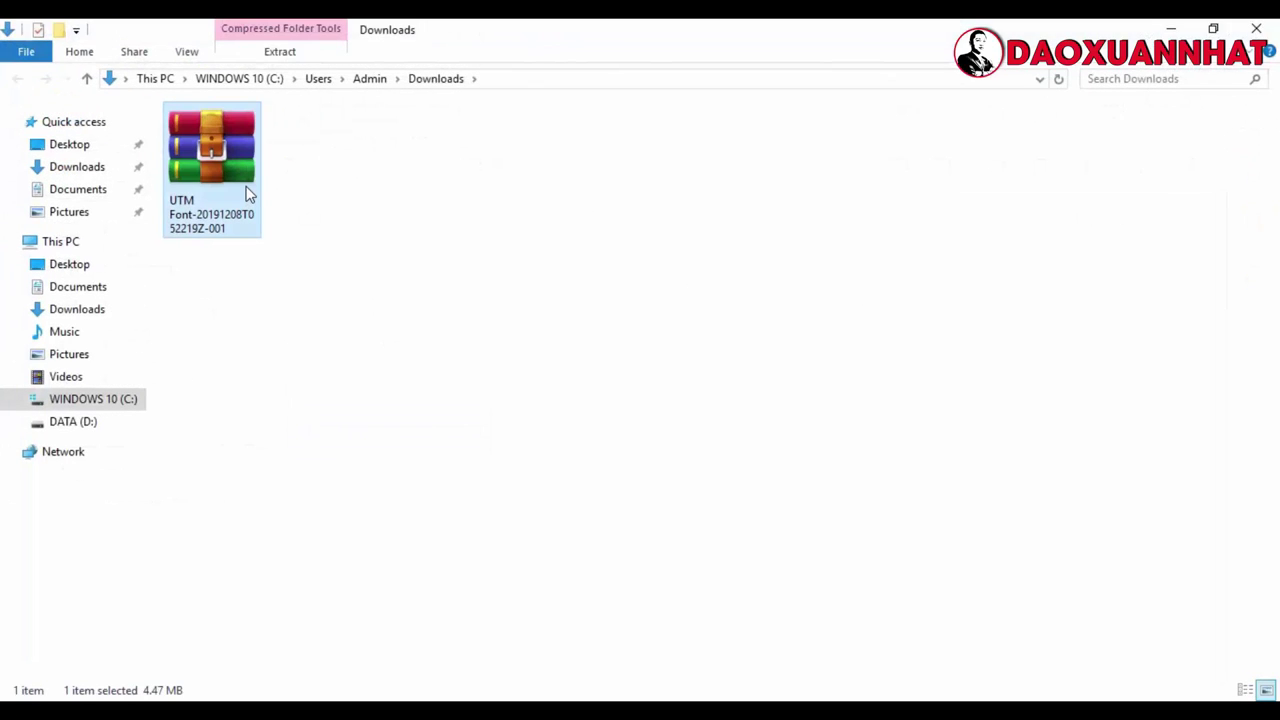
Extract the zip into Downloads and open the extracted UTM Font folder
right_click(242, 185)
click(300, 253)
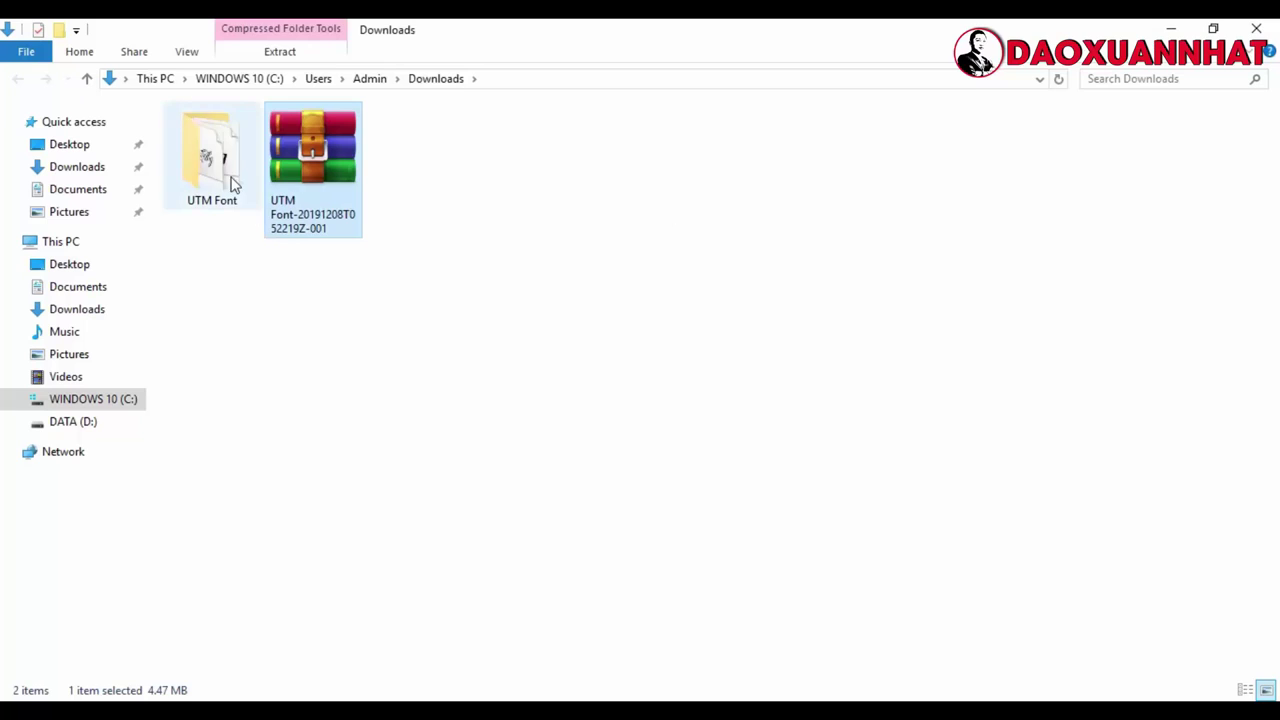
double_click(222, 168)
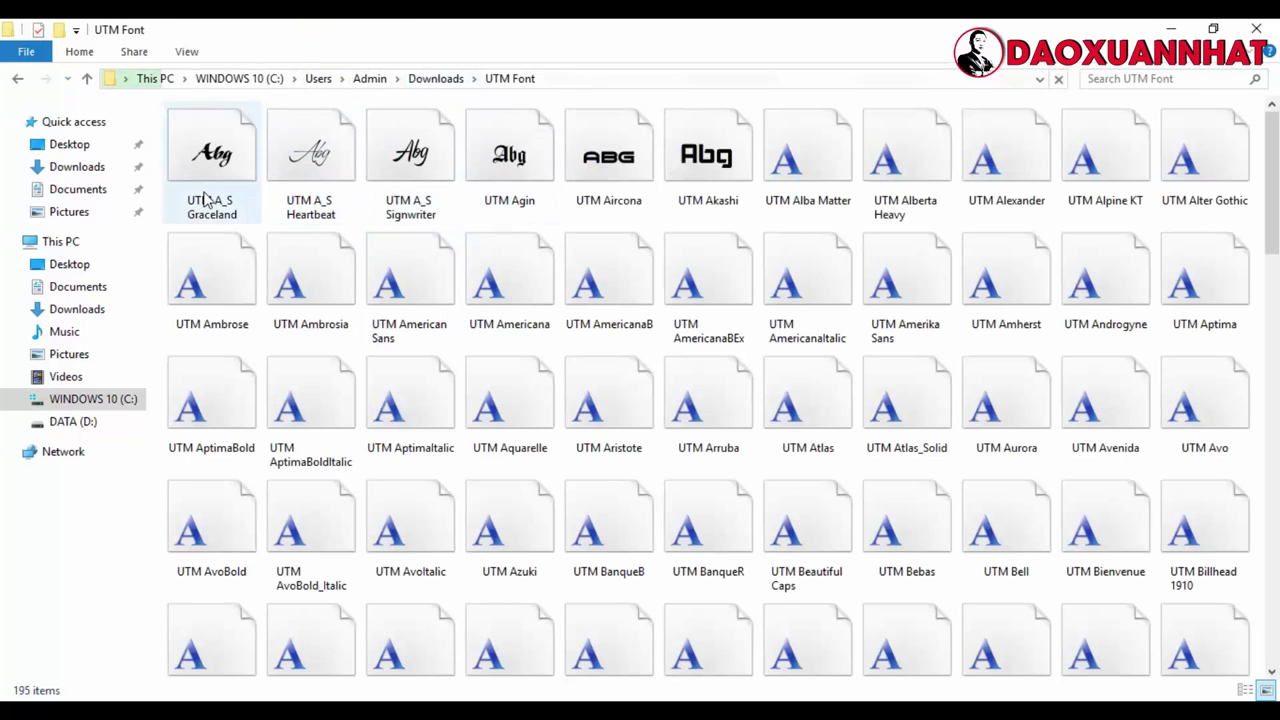
click(434, 79)
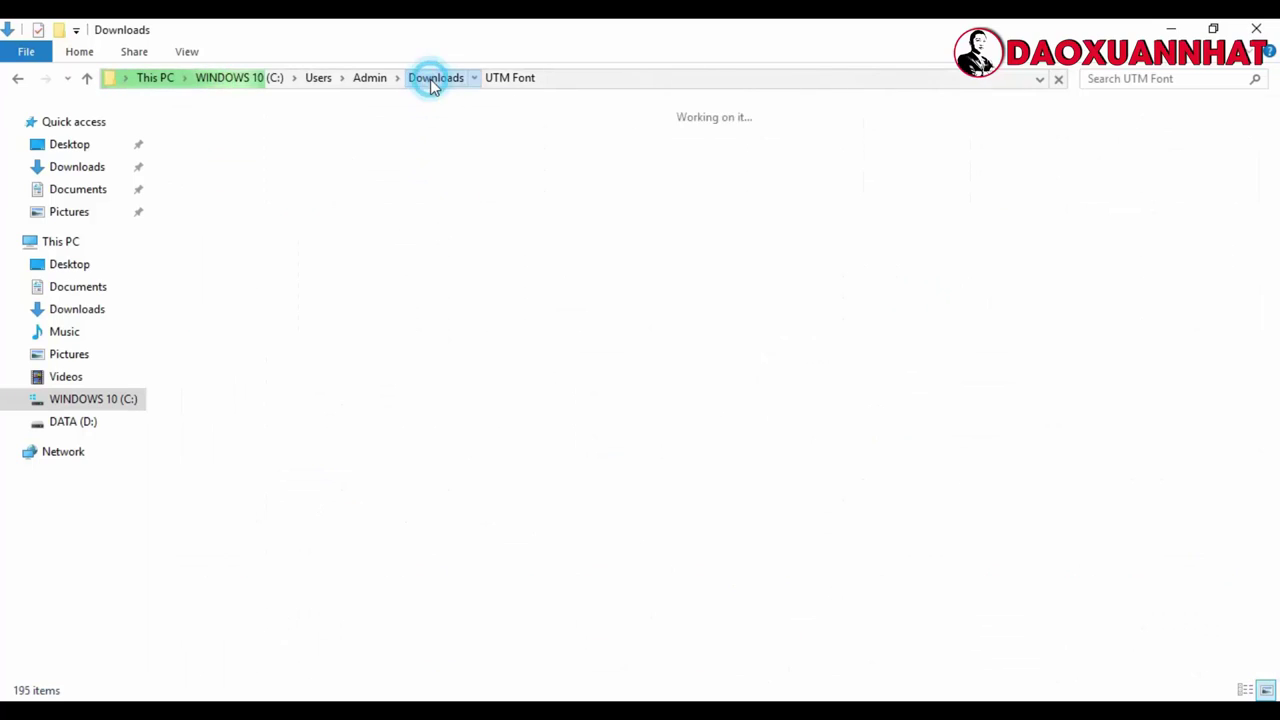
double_click(212, 155)
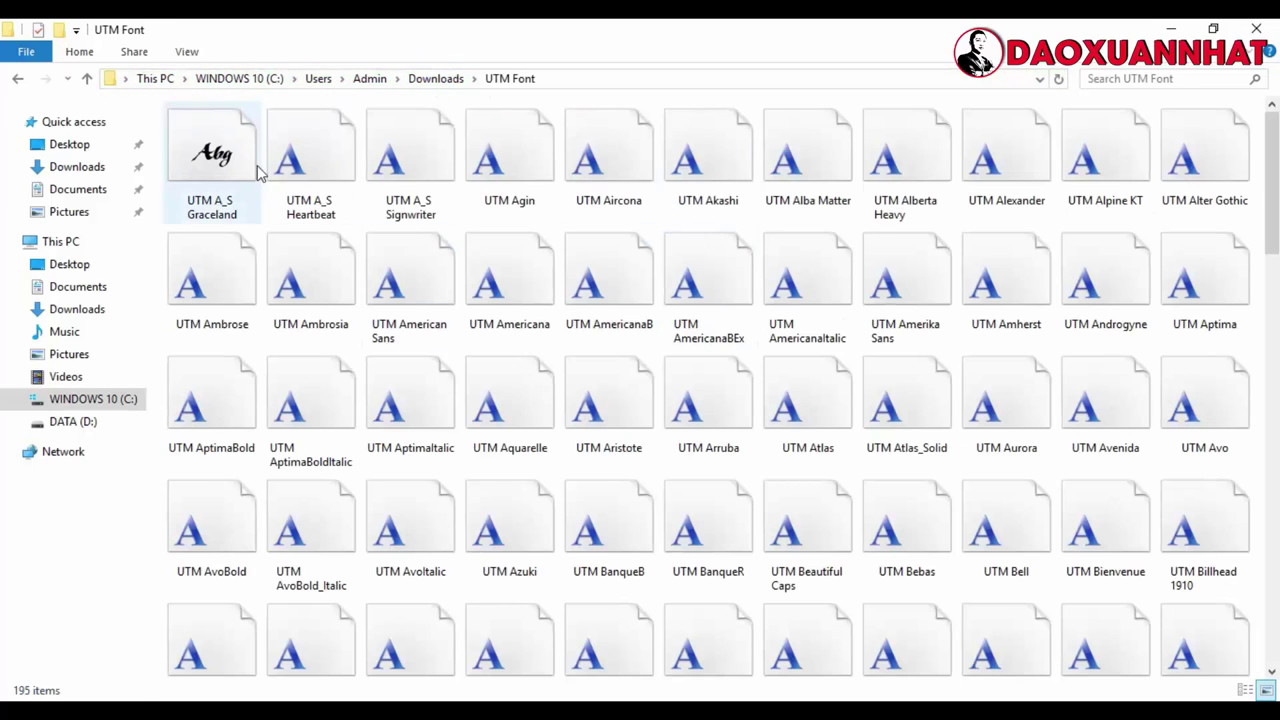
Select and copy all 195 UTM font files
click(220, 200)
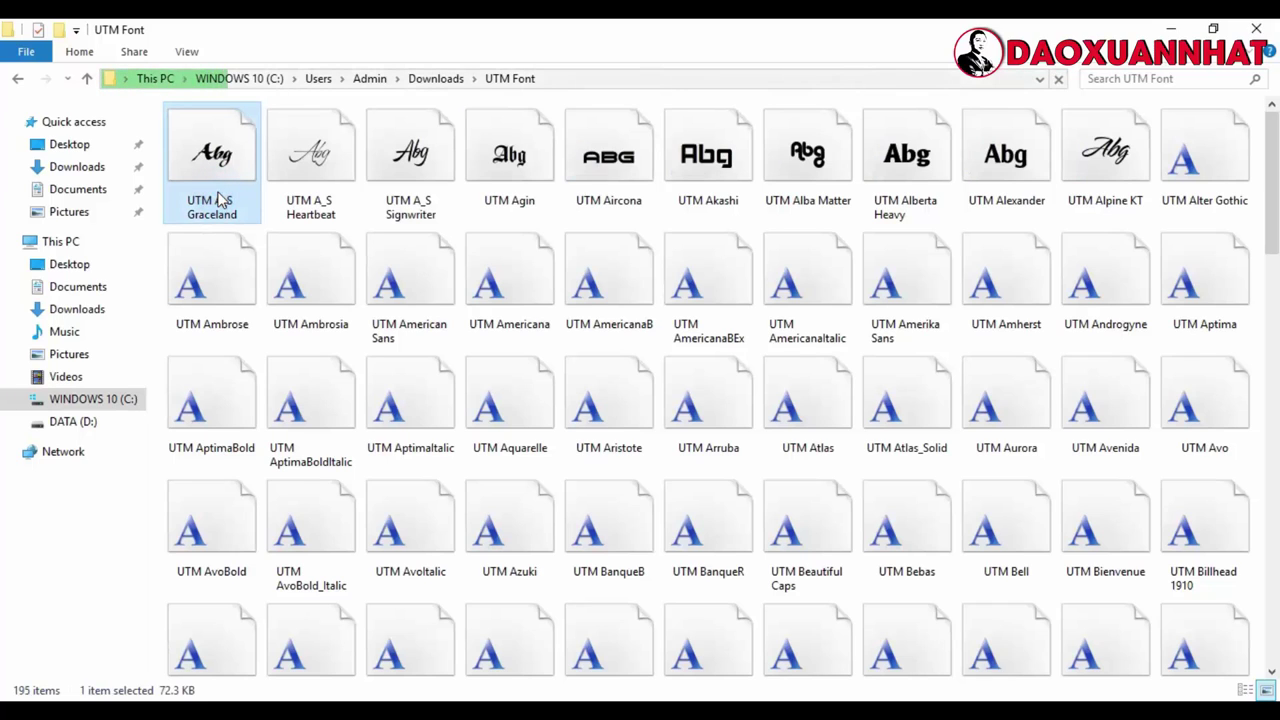
key(ctrl+a)
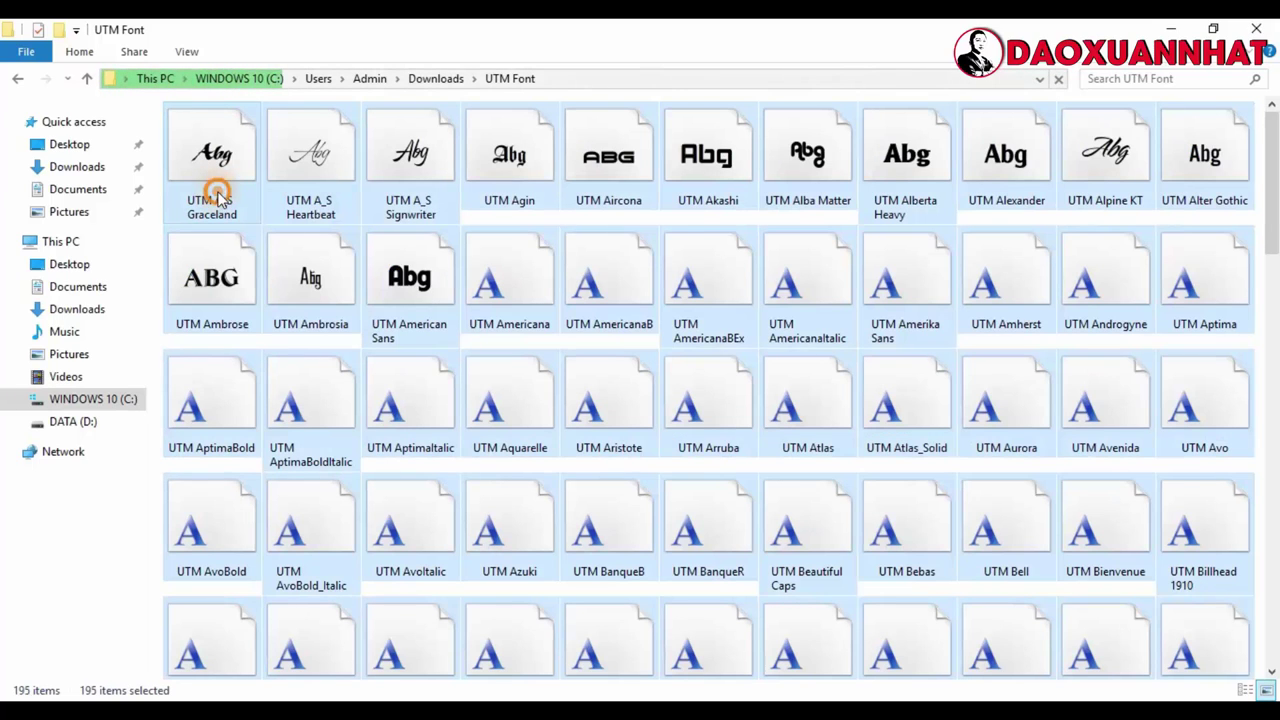
right_click(218, 196)
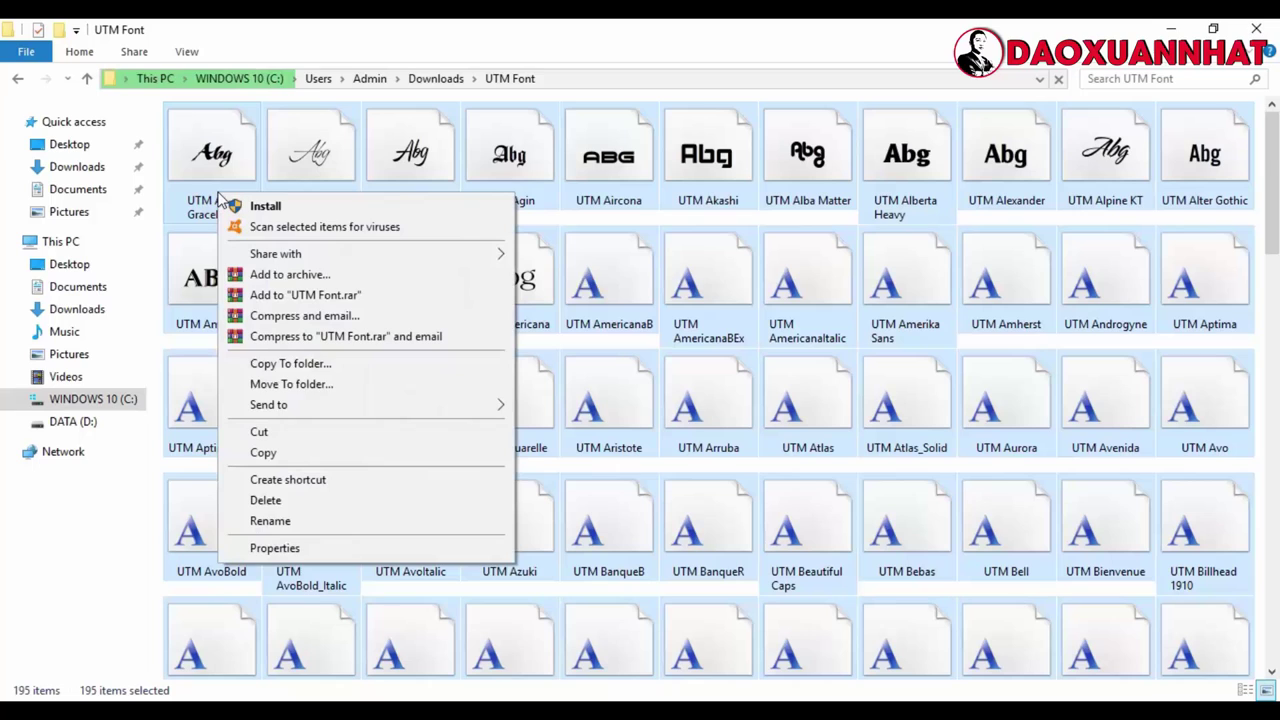
click(336, 459)
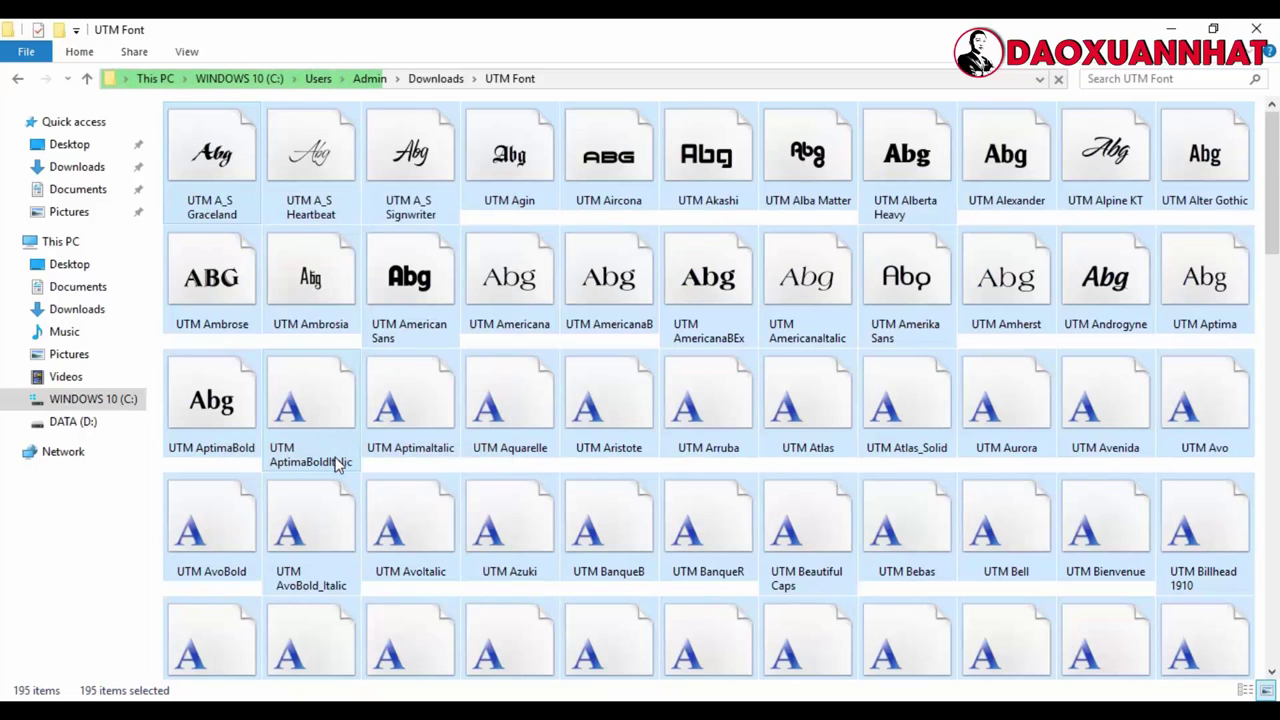
Paste the copied fonts into C:\Windows\Fonts to install all 195 UTM fonts
click(90, 400)
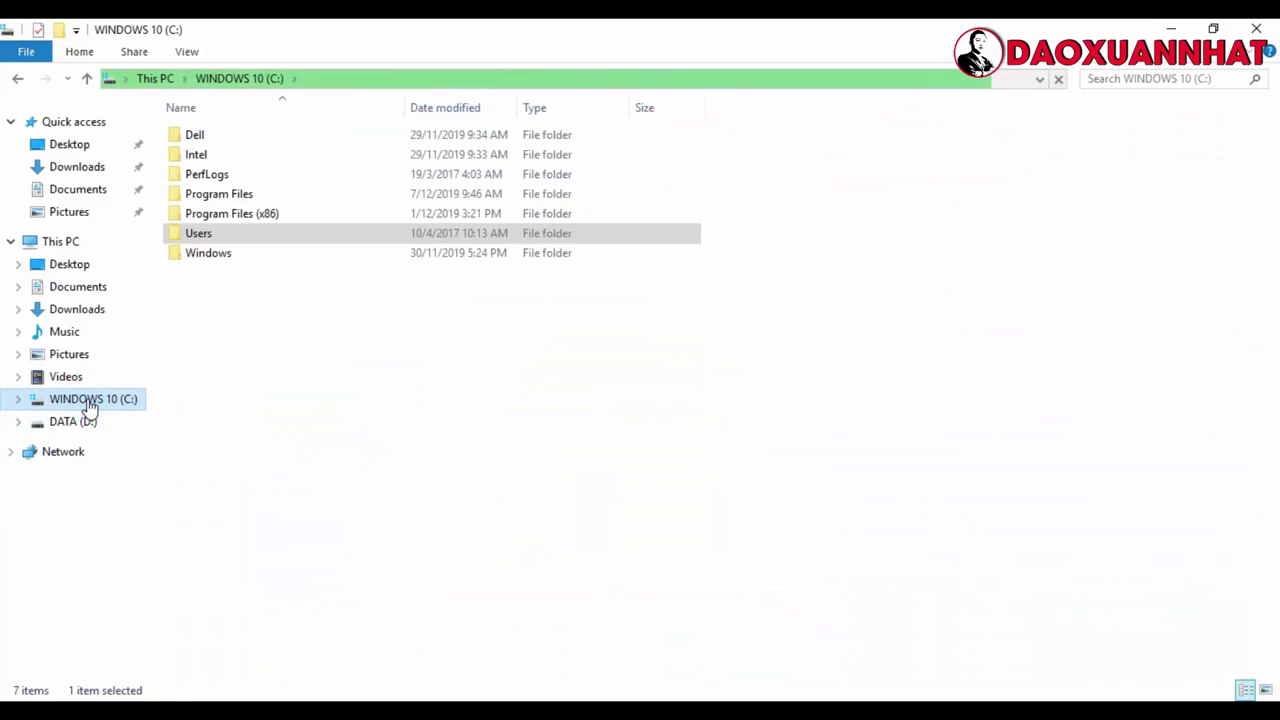
double_click(210, 254)
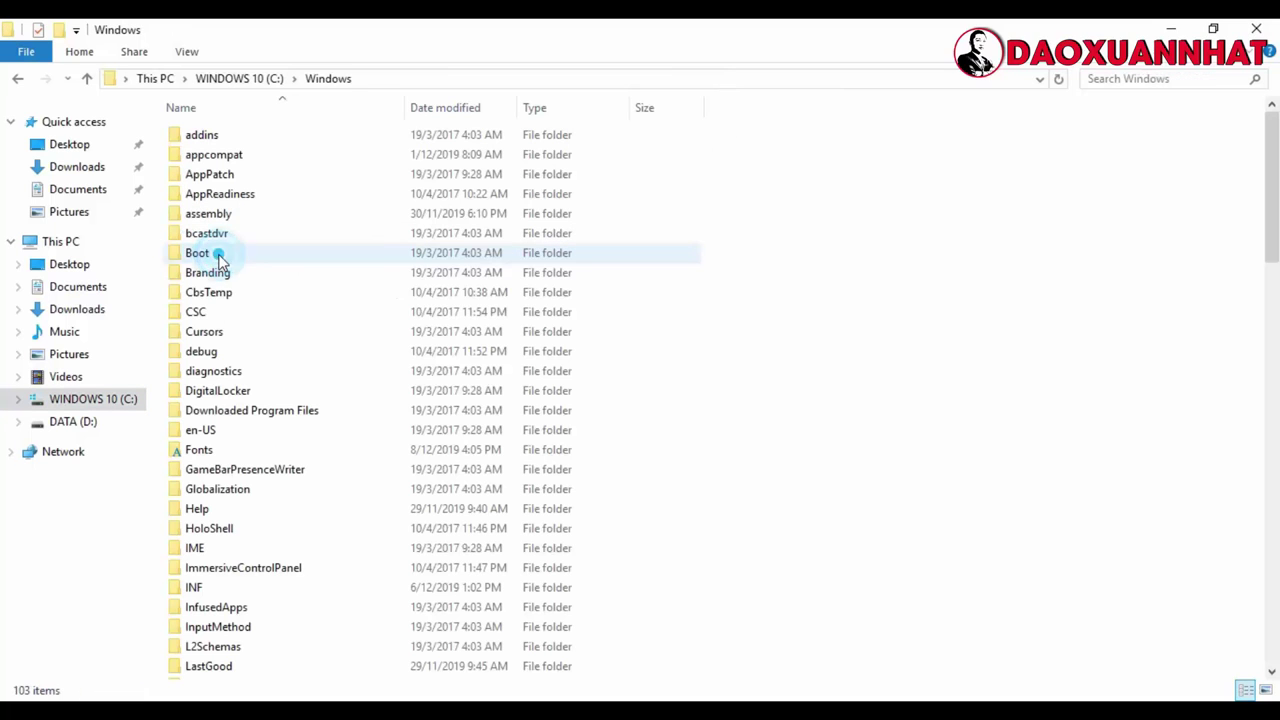
double_click(213, 455)
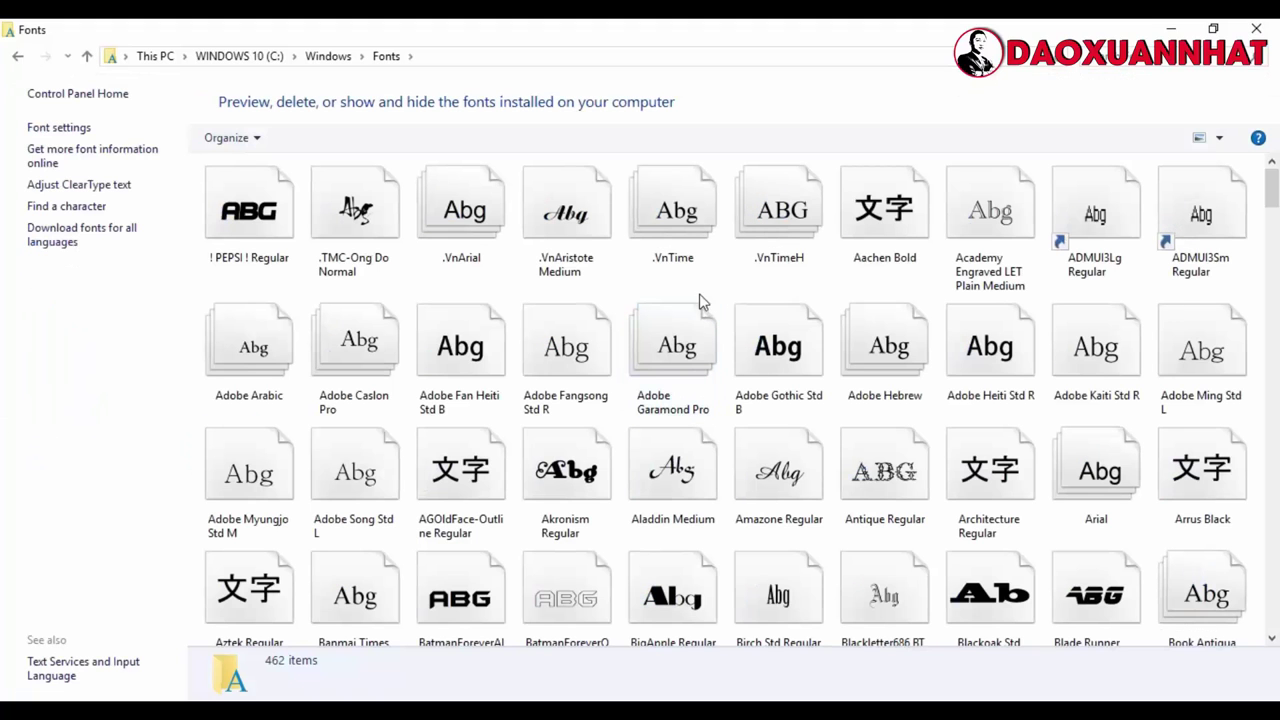
right_click(714, 289)
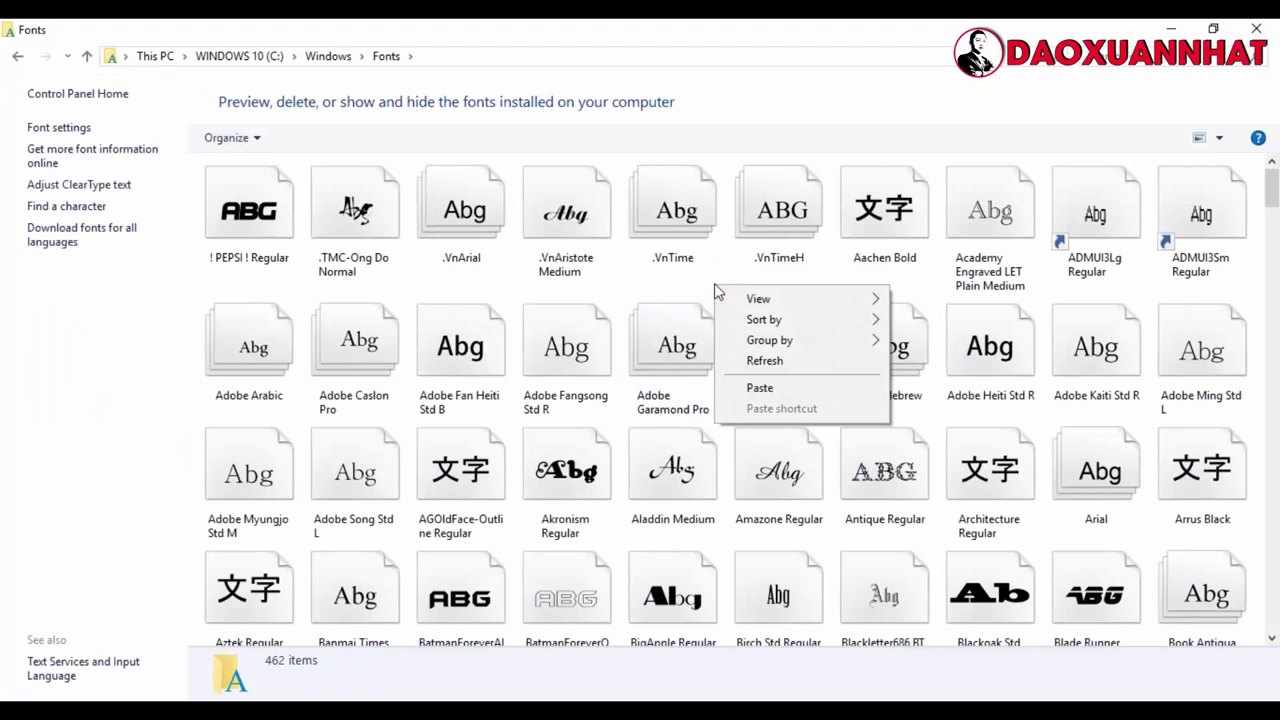
click(760, 387)
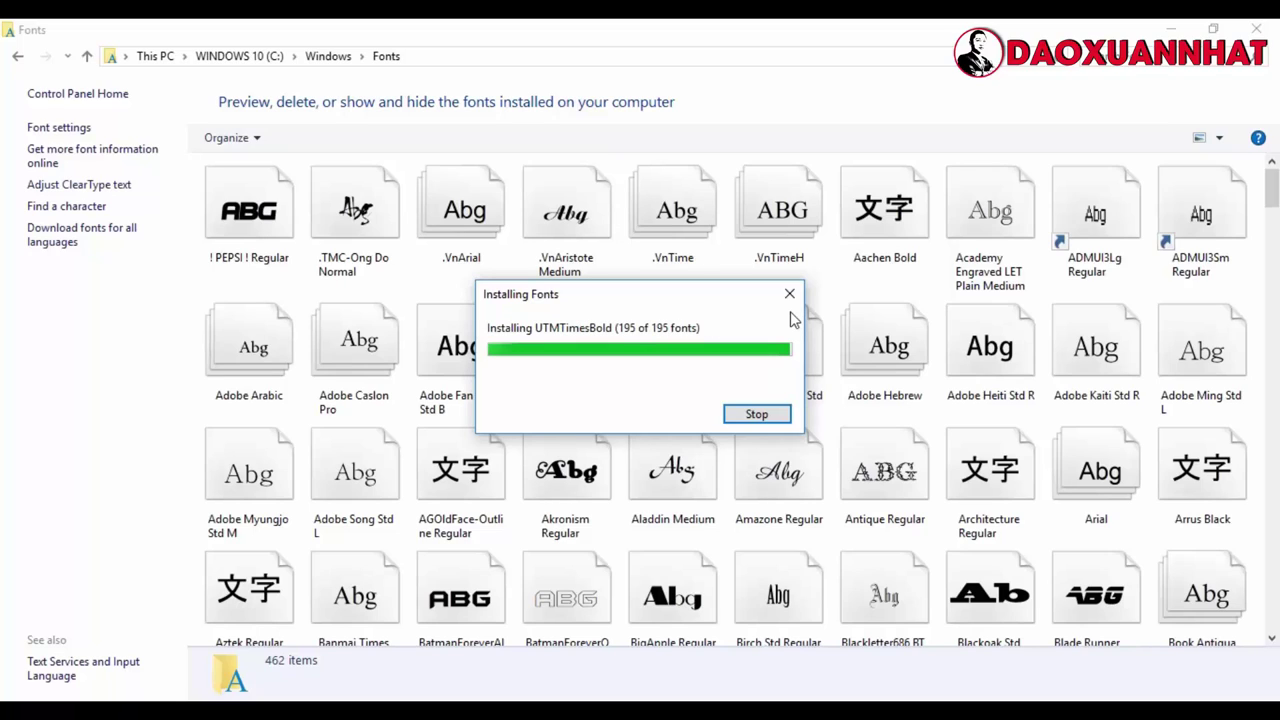
click(790, 295)
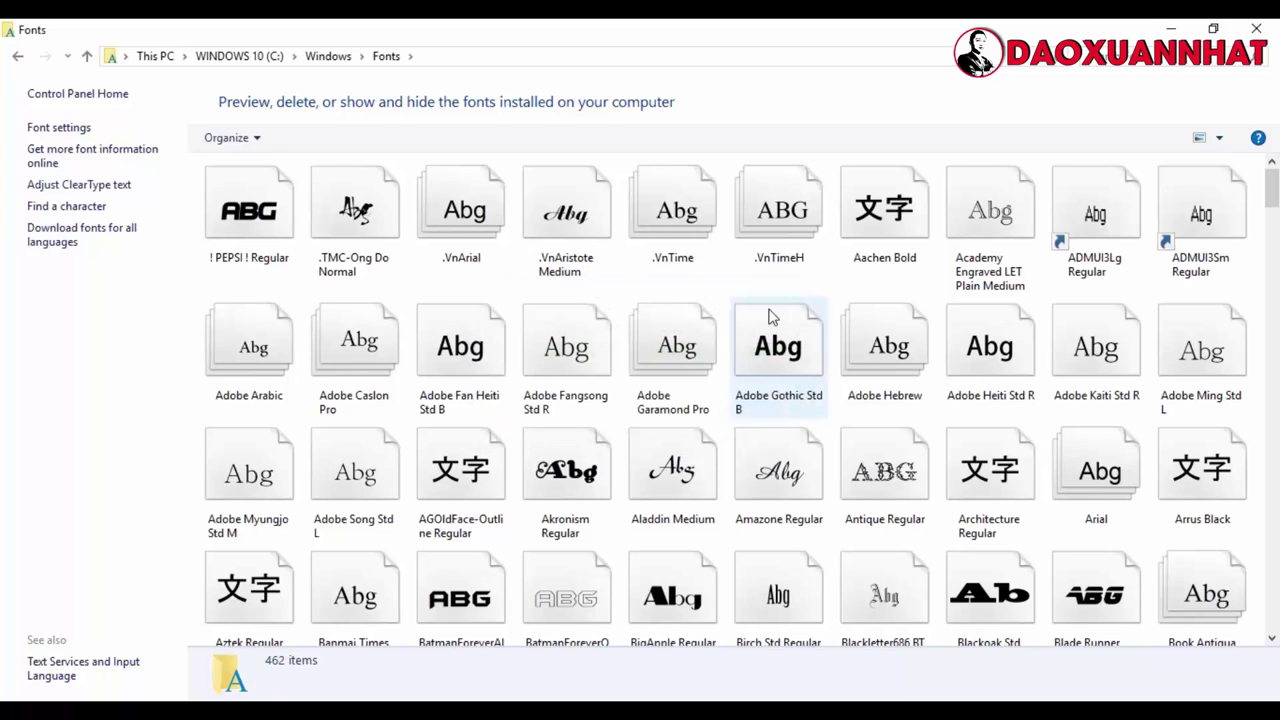
Set the step lines in UTM Aircona, commit them, and start a new text layer
click(660, 690)
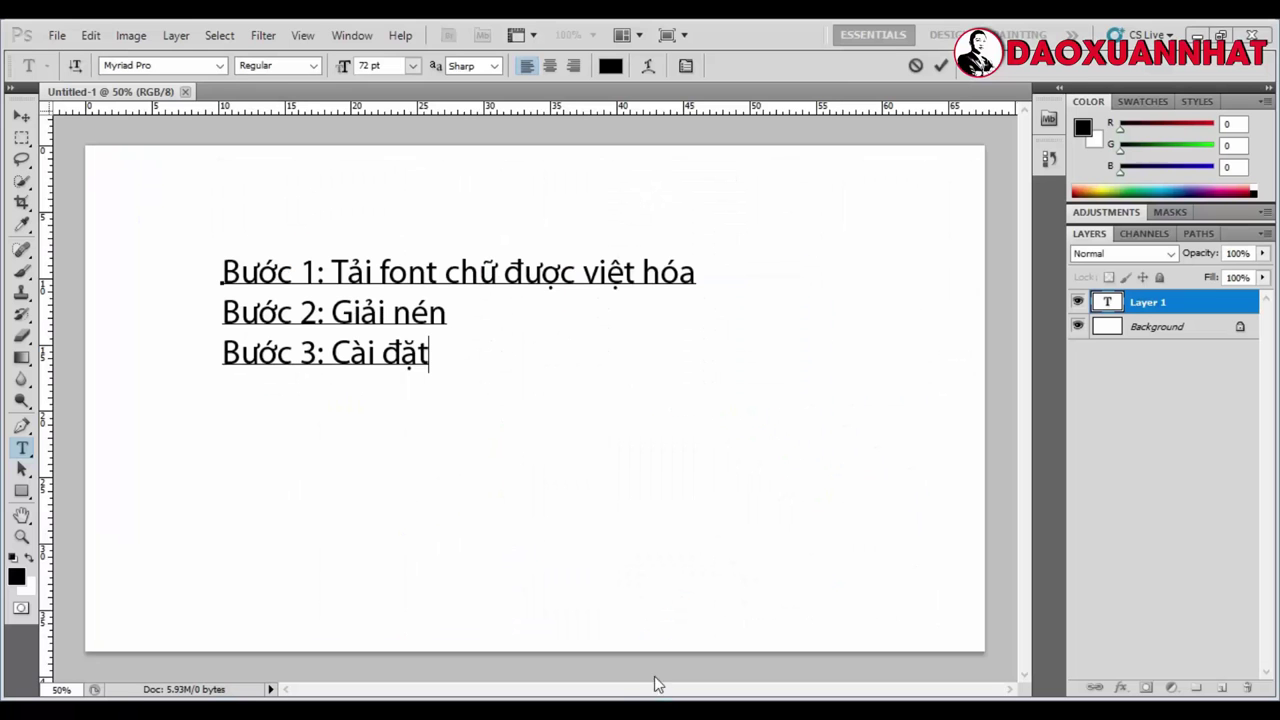
click(219, 65)
scroll(263, 291, down, 15)
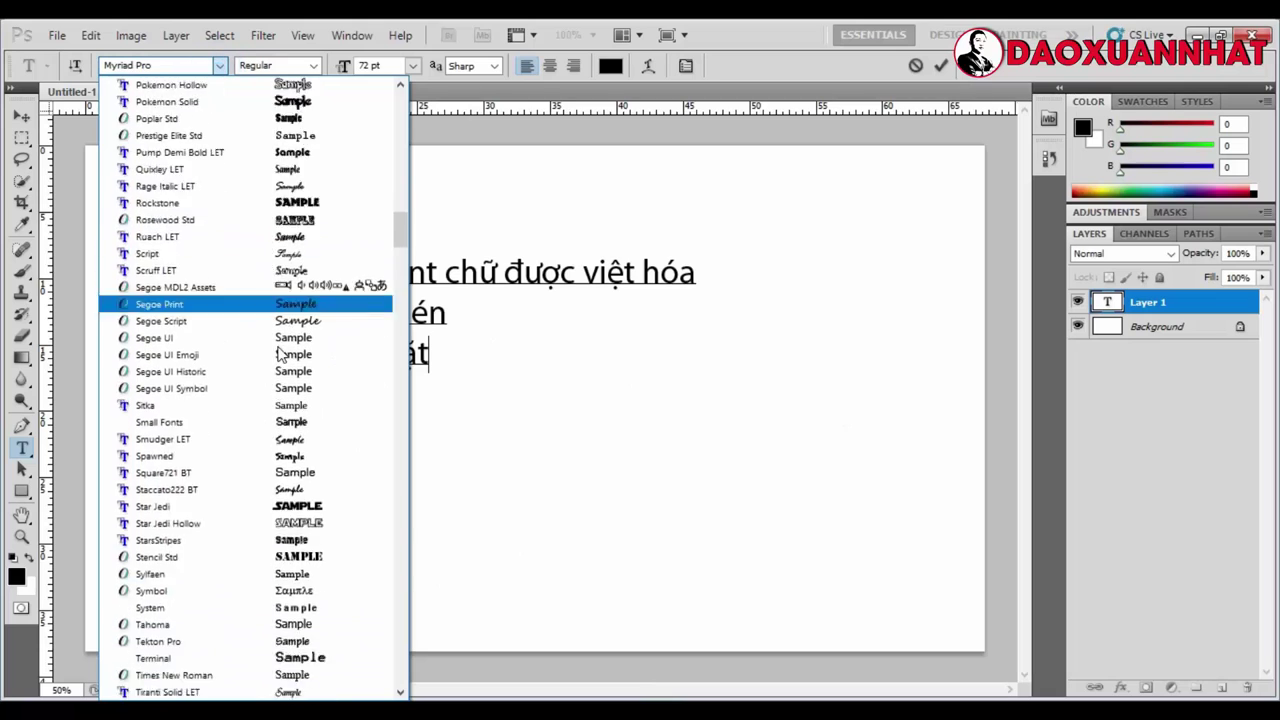
scroll(312, 420, down, 4)
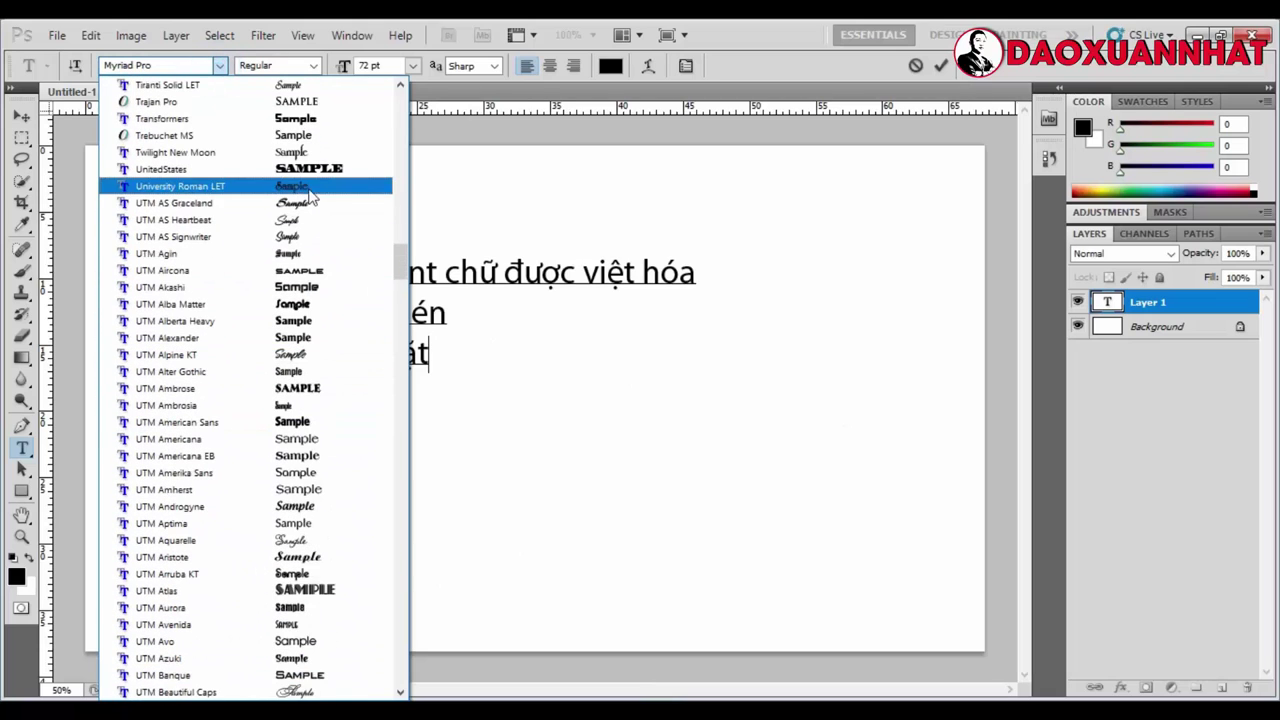
click(309, 271)
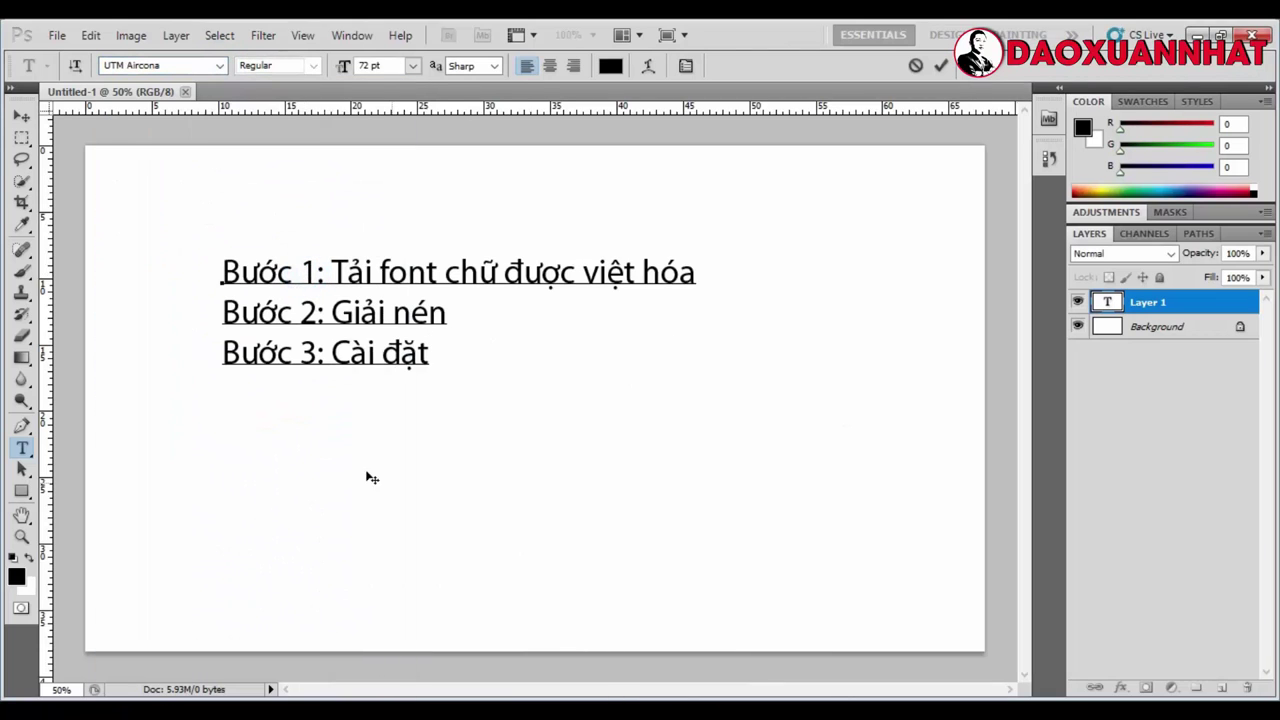
click(1214, 310)
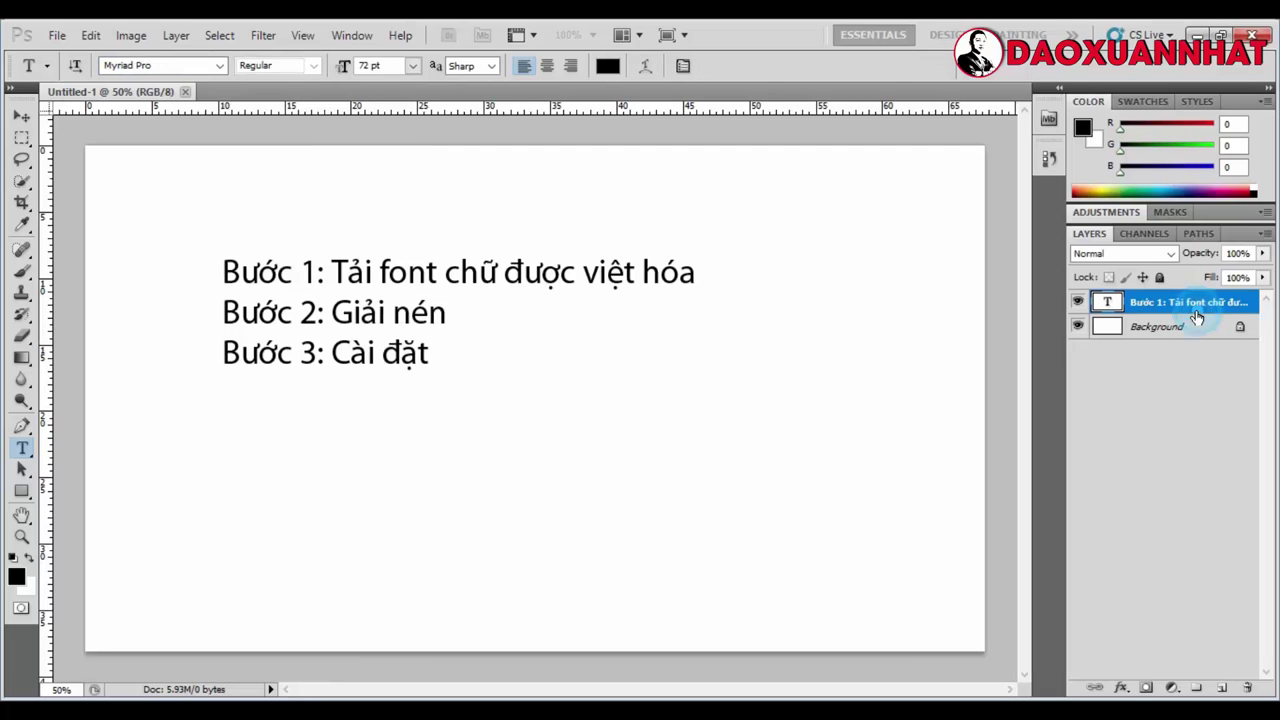
click(340, 443)
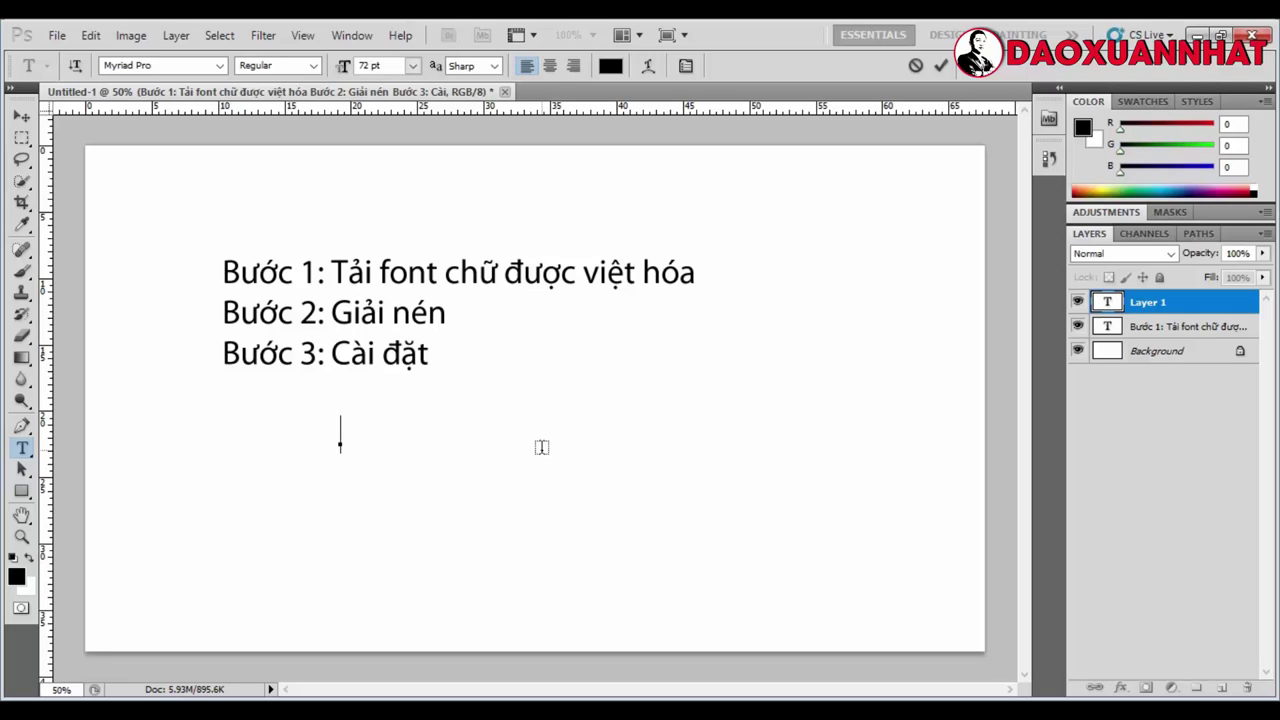
Type a person's name on the new layer, select it, and apply UTM Alpine KT
text(Đao)
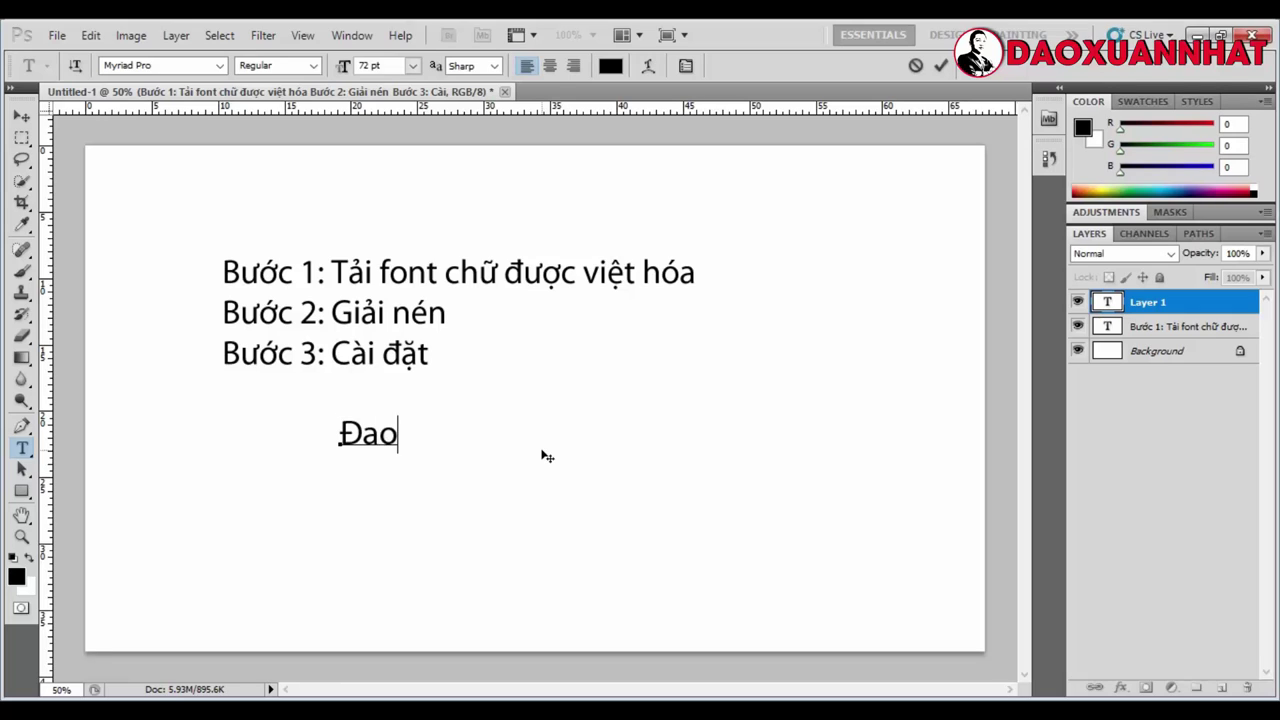
text(uân Nhất)
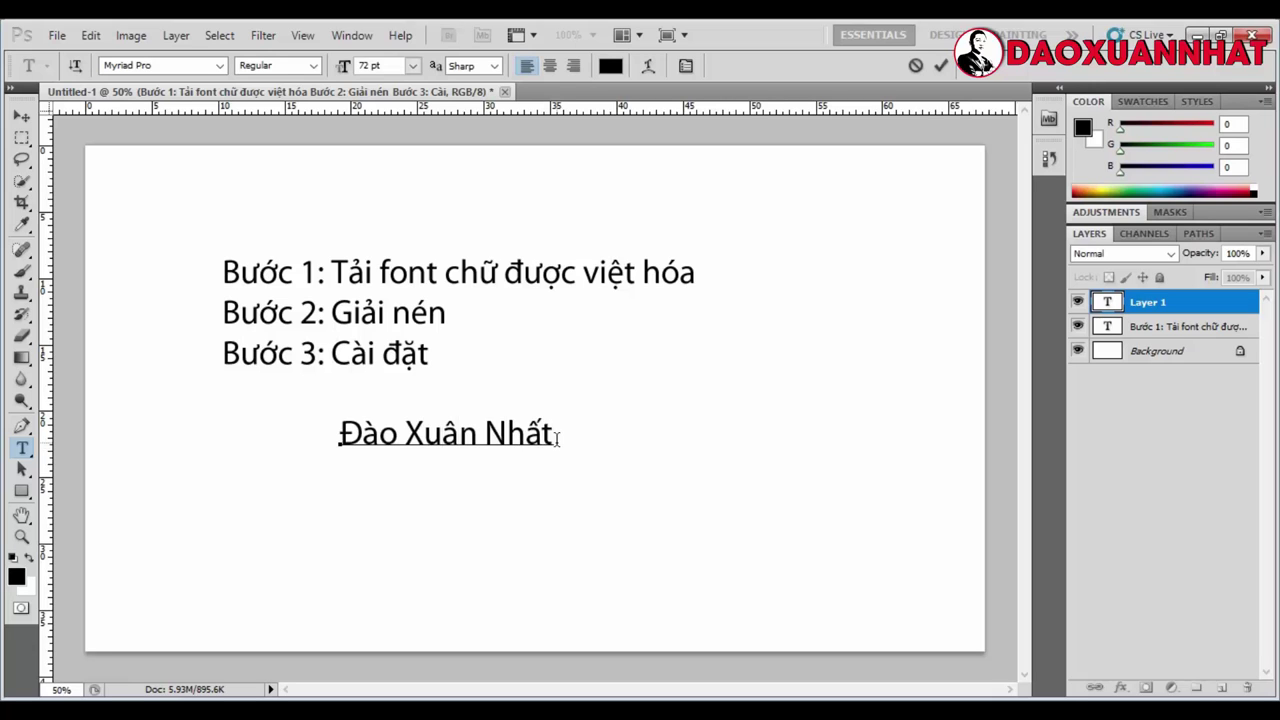
drag(558, 438, 289, 457)
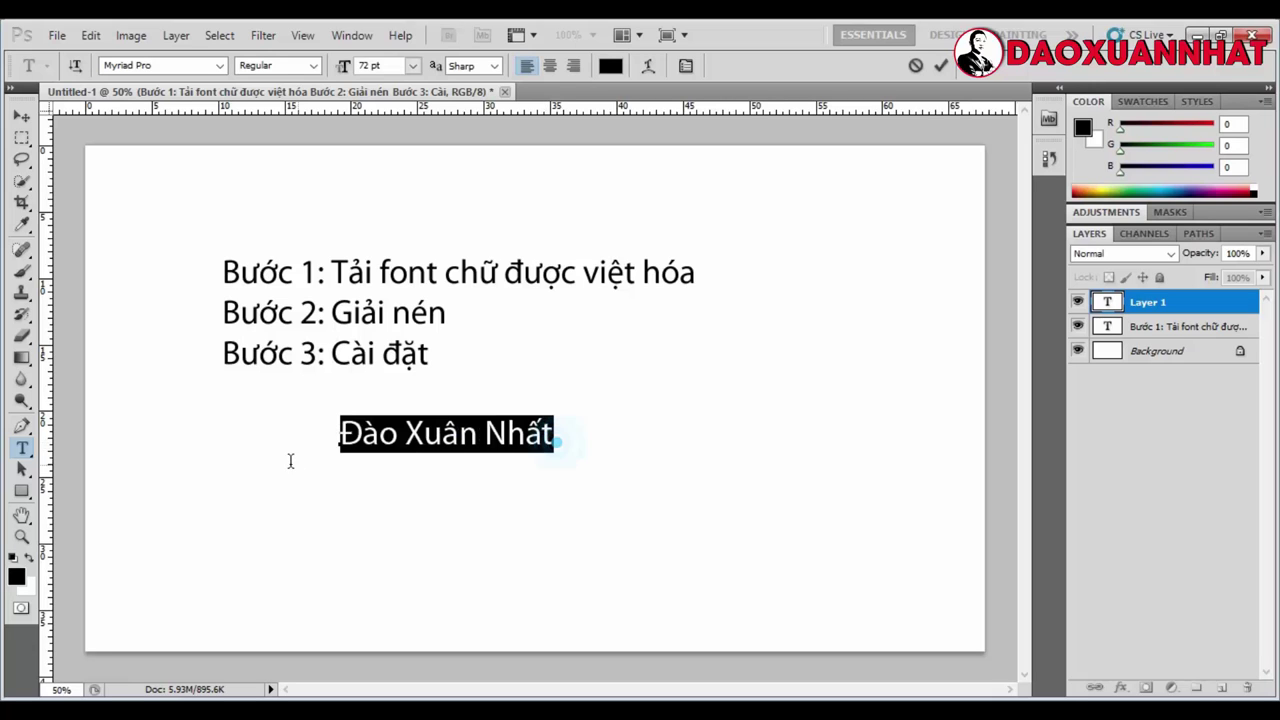
click(218, 65)
scroll(251, 391, down, 12)
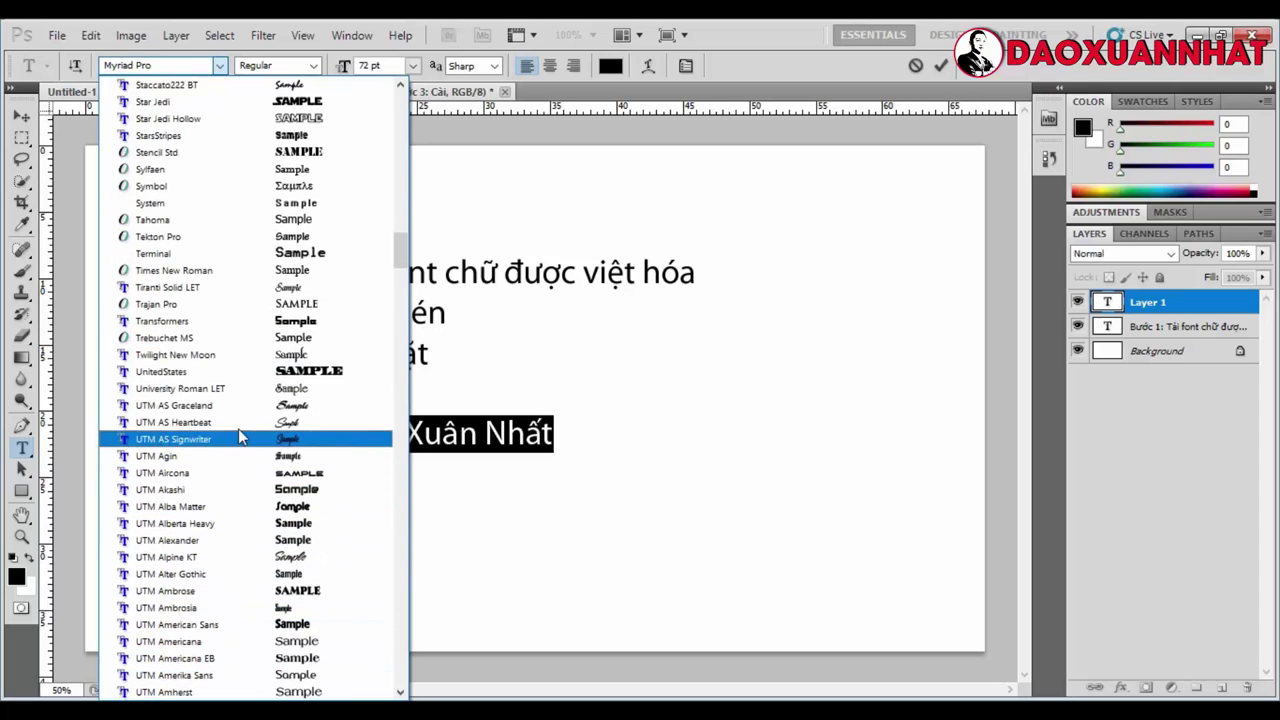
scroll(230, 480, down, 3)
scroll(240, 442, down, 1)
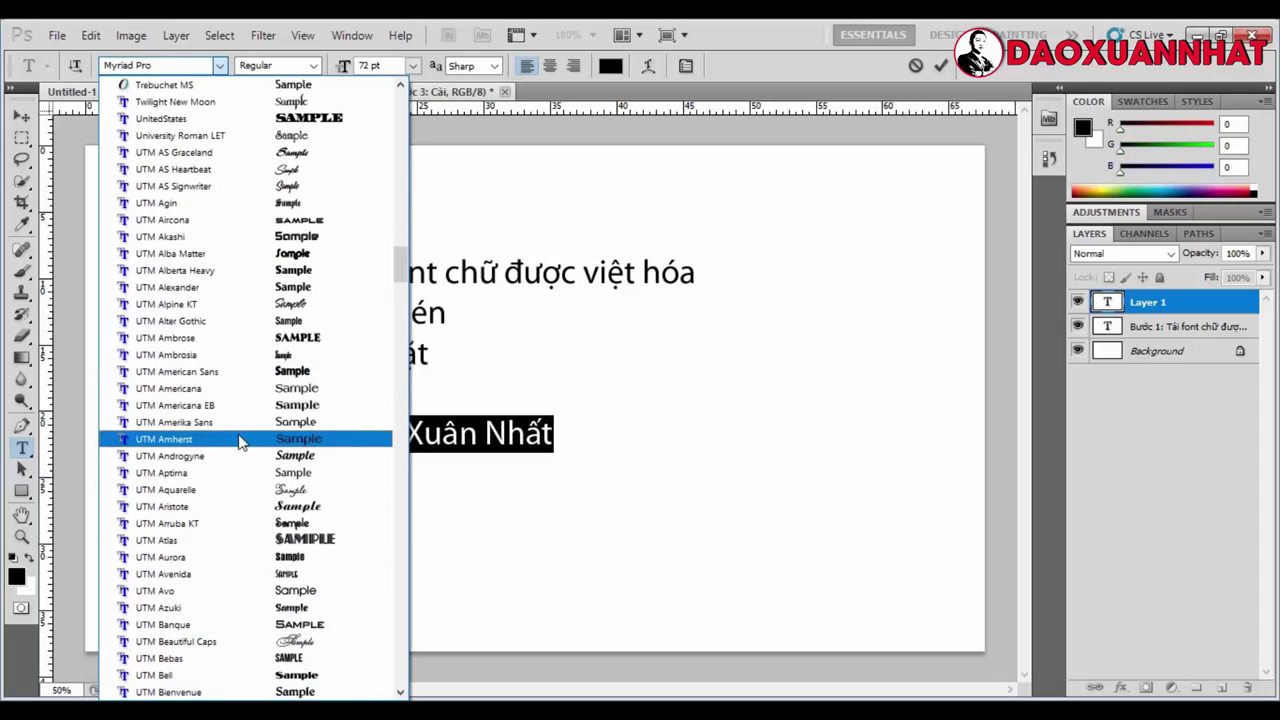
click(243, 358)
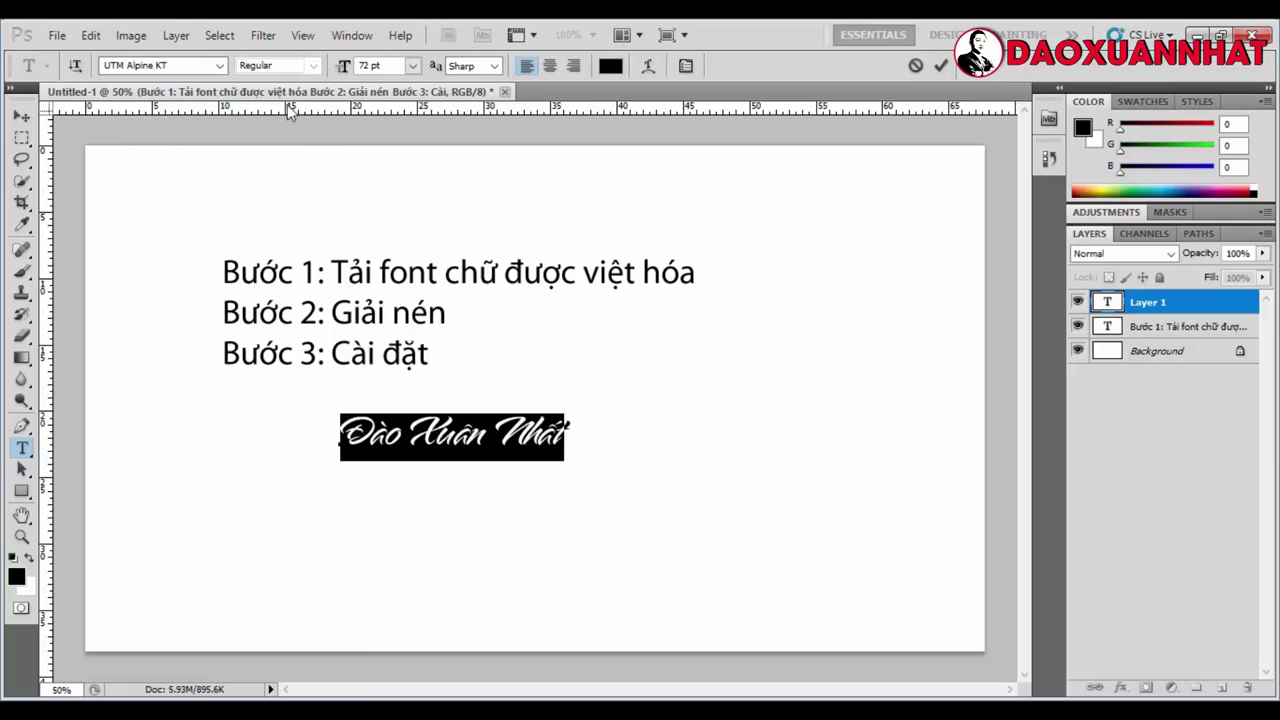
Try the name in UTM Brushtip-C, then switch it to UTM Eremitage
click(219, 65)
scroll(282, 528, down, 2)
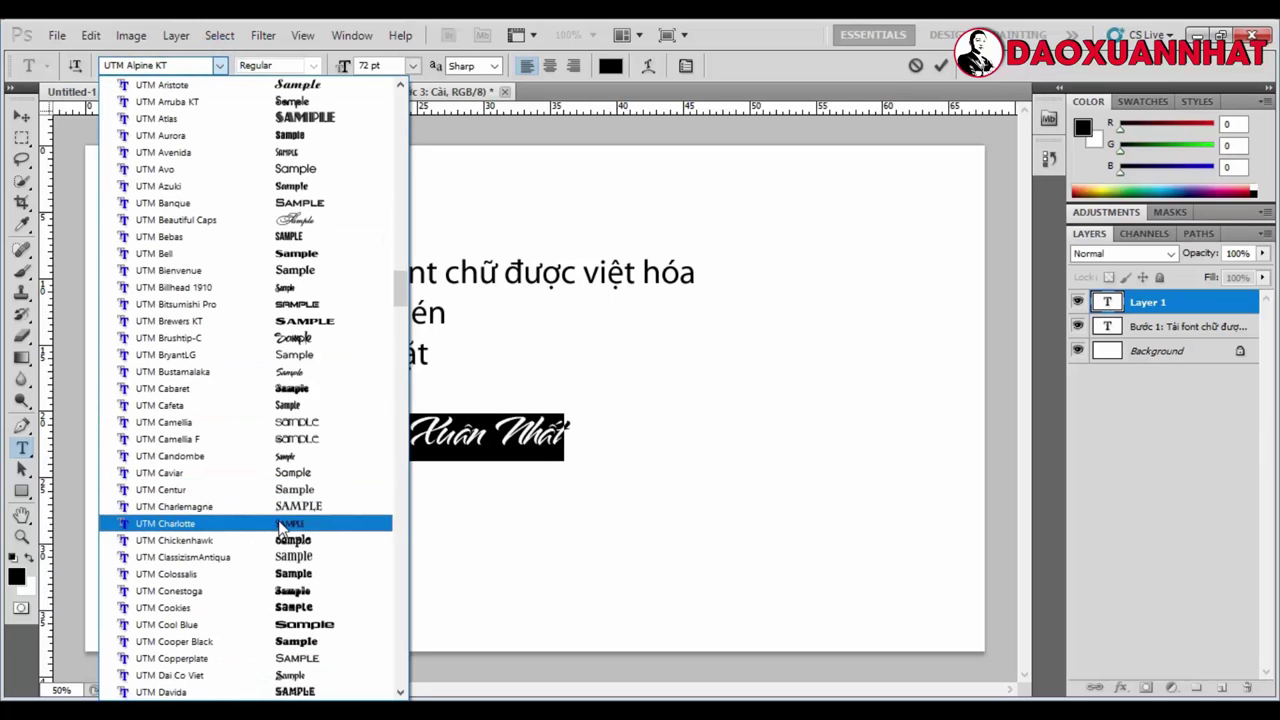
click(290, 338)
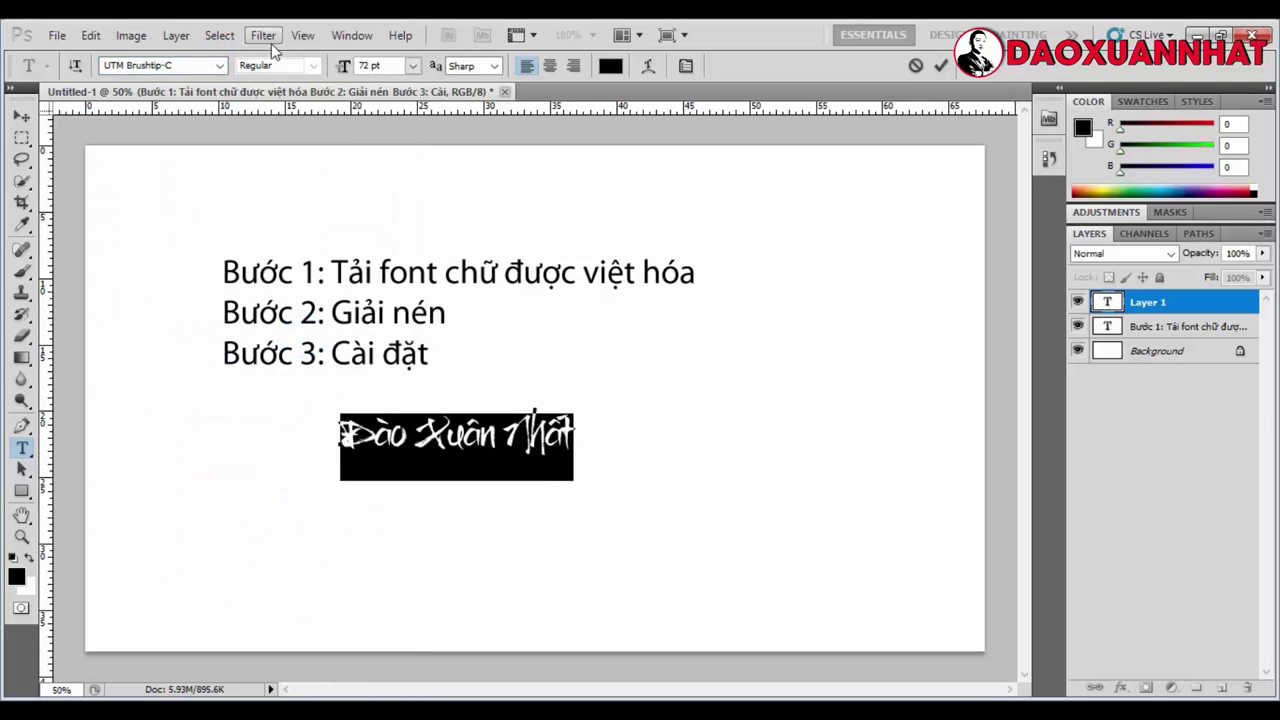
click(219, 65)
scroll(271, 400, down, 2)
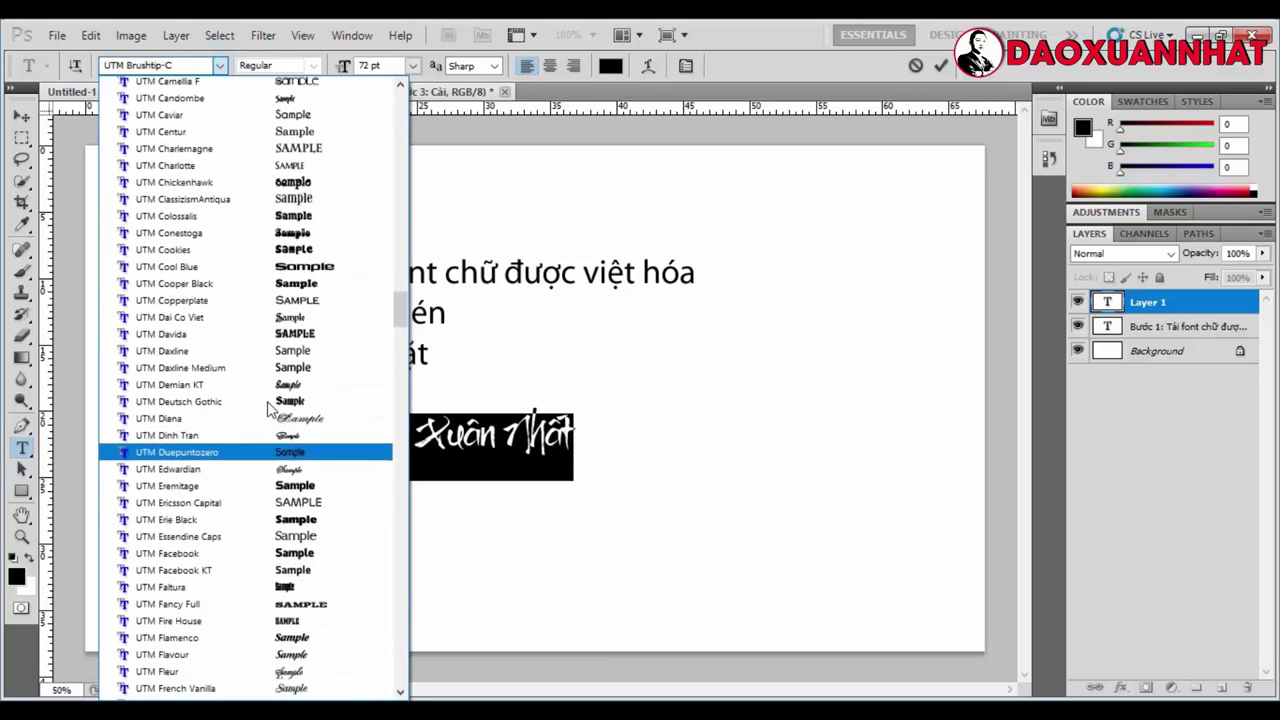
scroll(272, 407, up, 2)
scroll(272, 407, down, 6)
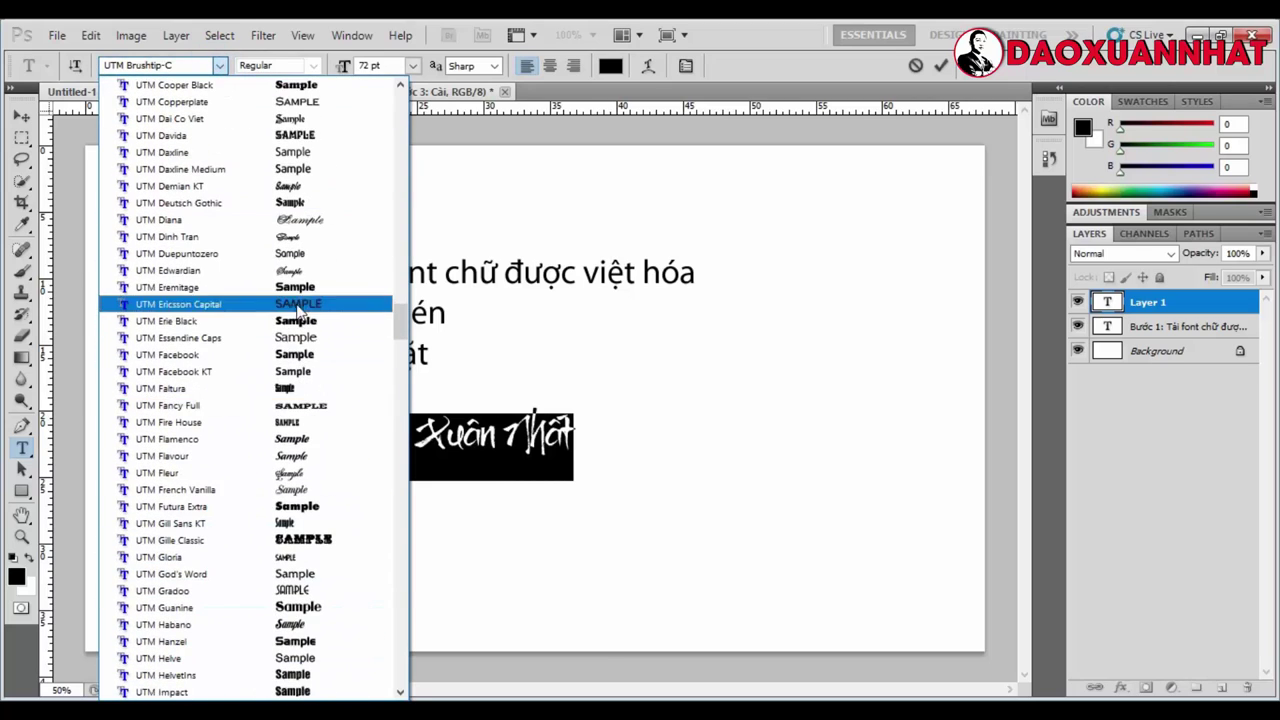
click(297, 287)
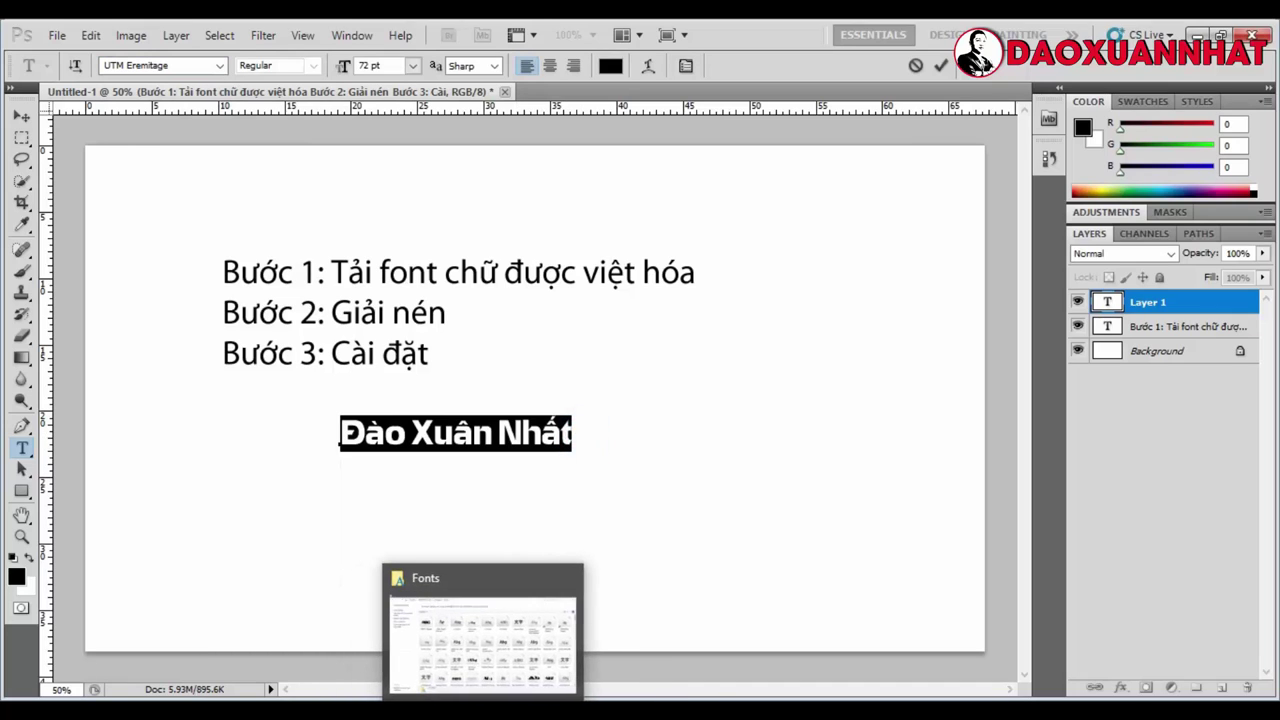
Return to File Explorer and select all 195 files in Downloads > UTM Font
click(483, 698)
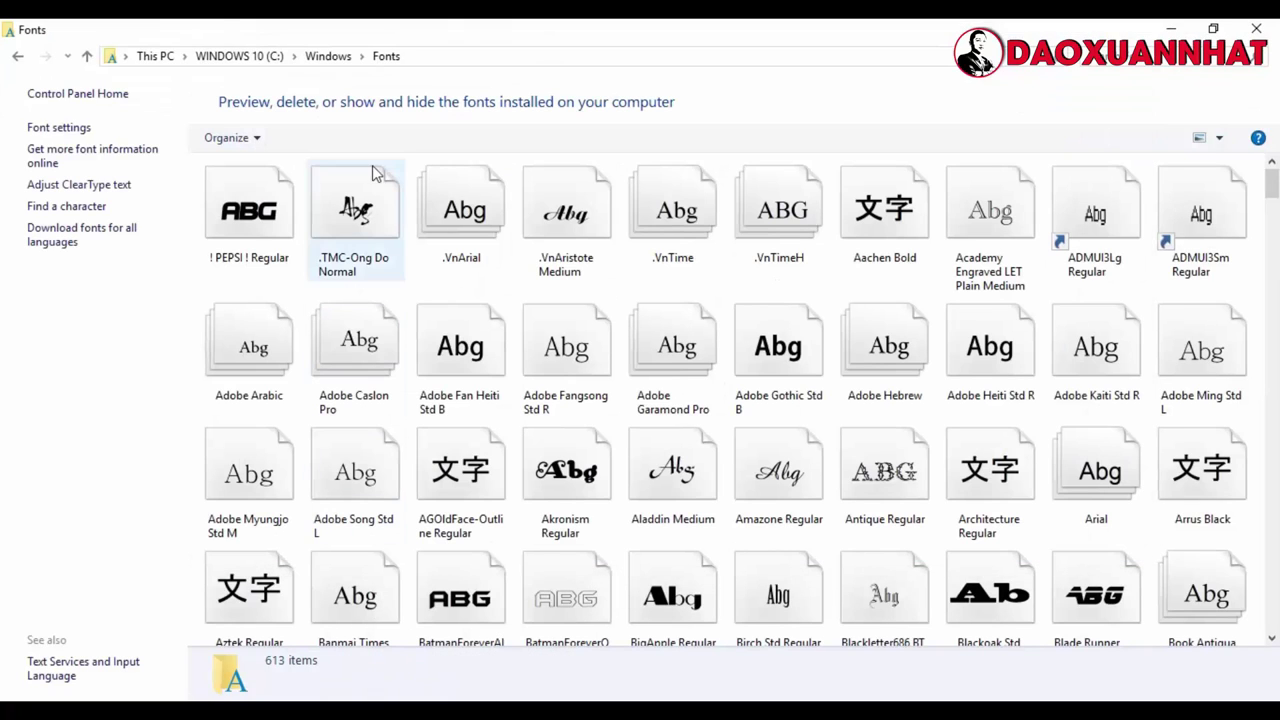
click(212, 56)
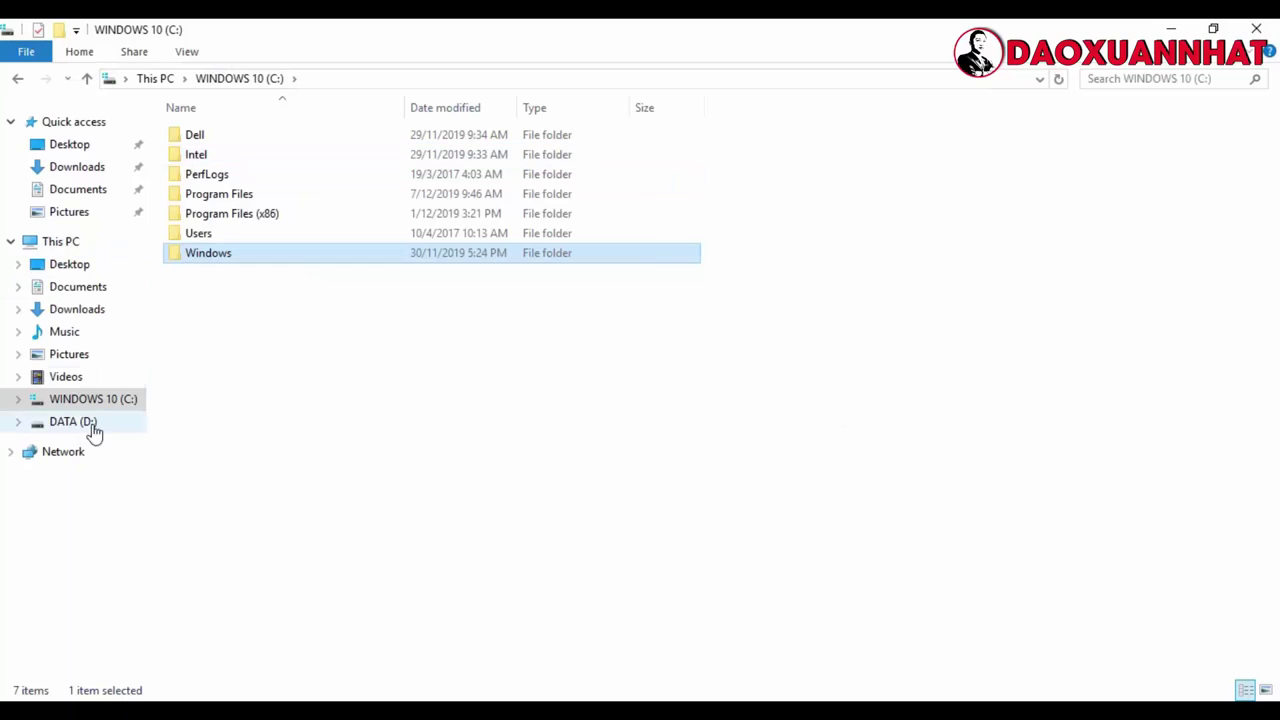
click(72, 309)
double_click(200, 183)
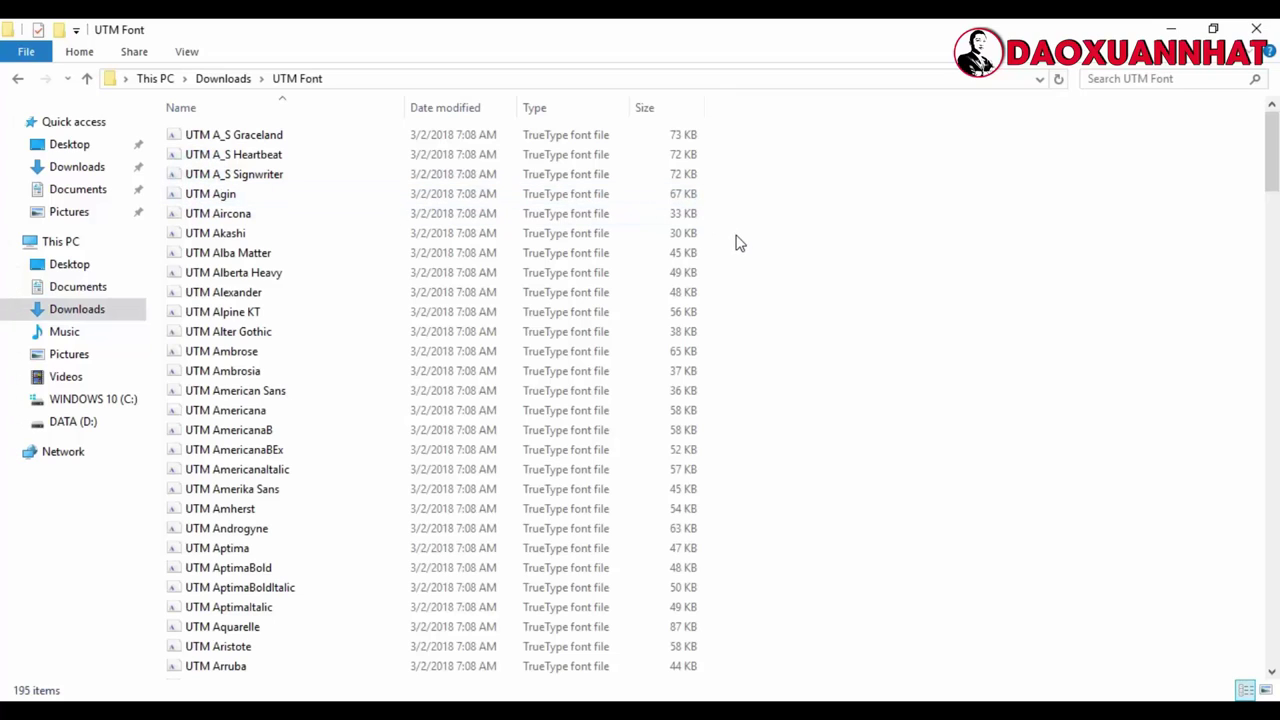
click(591, 214)
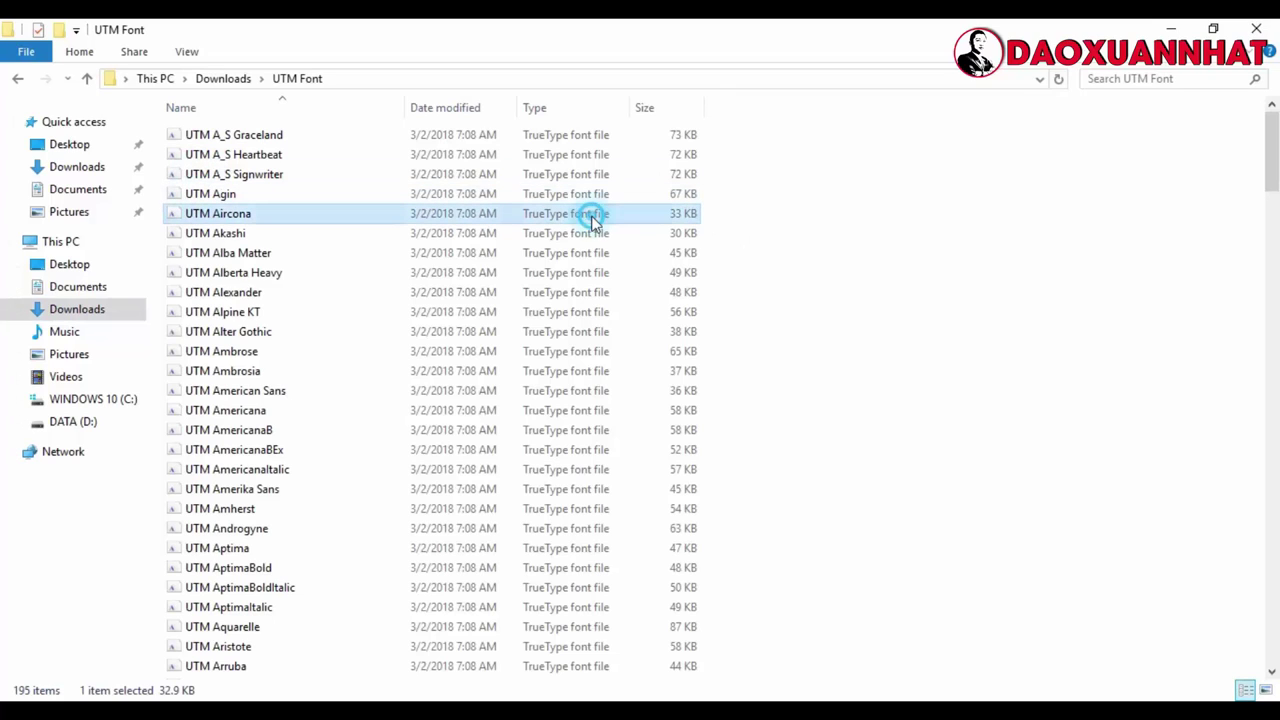
key(ctrl+a)
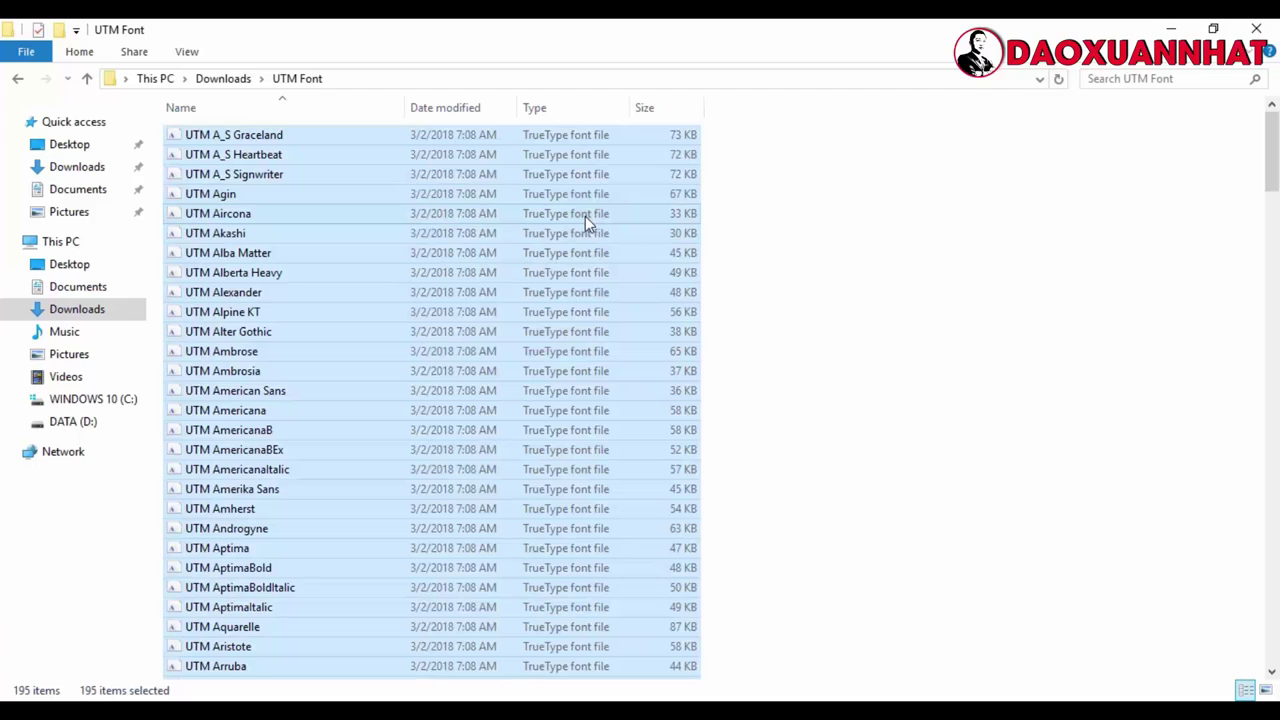
Browse to C:\Windows\Fonts, then go back up to the C: drive
click(120, 400)
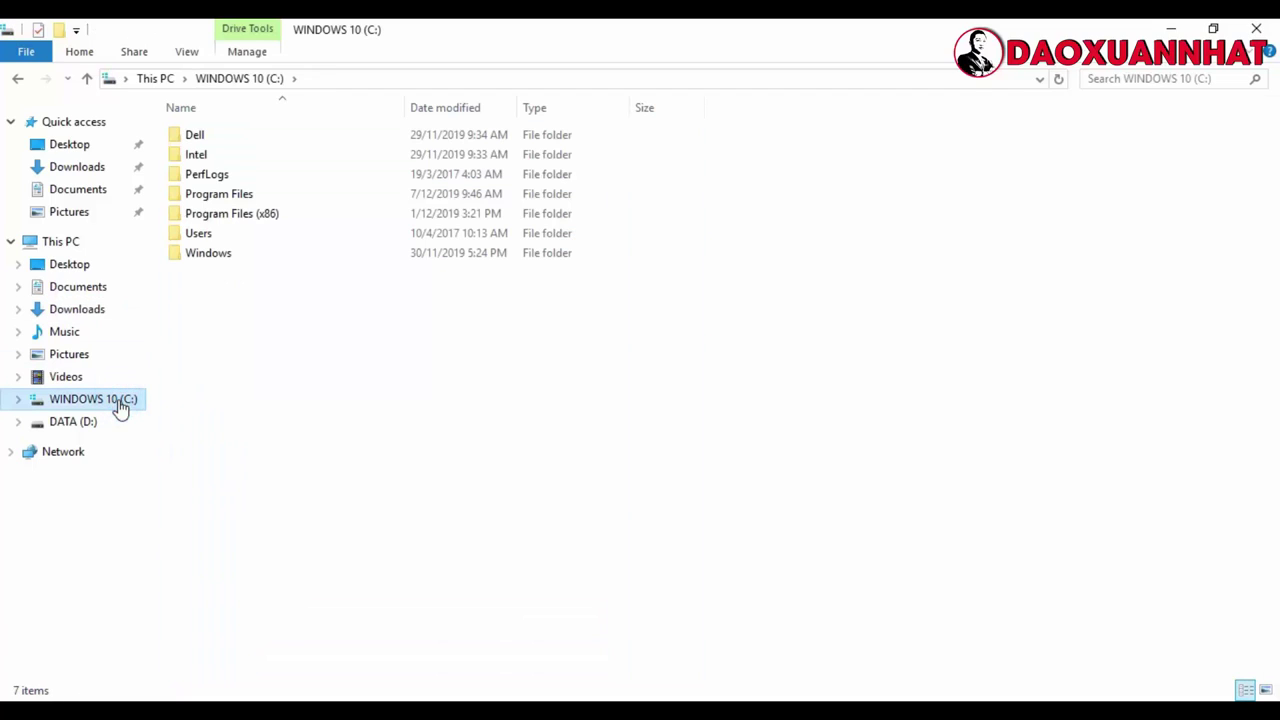
double_click(254, 254)
double_click(242, 450)
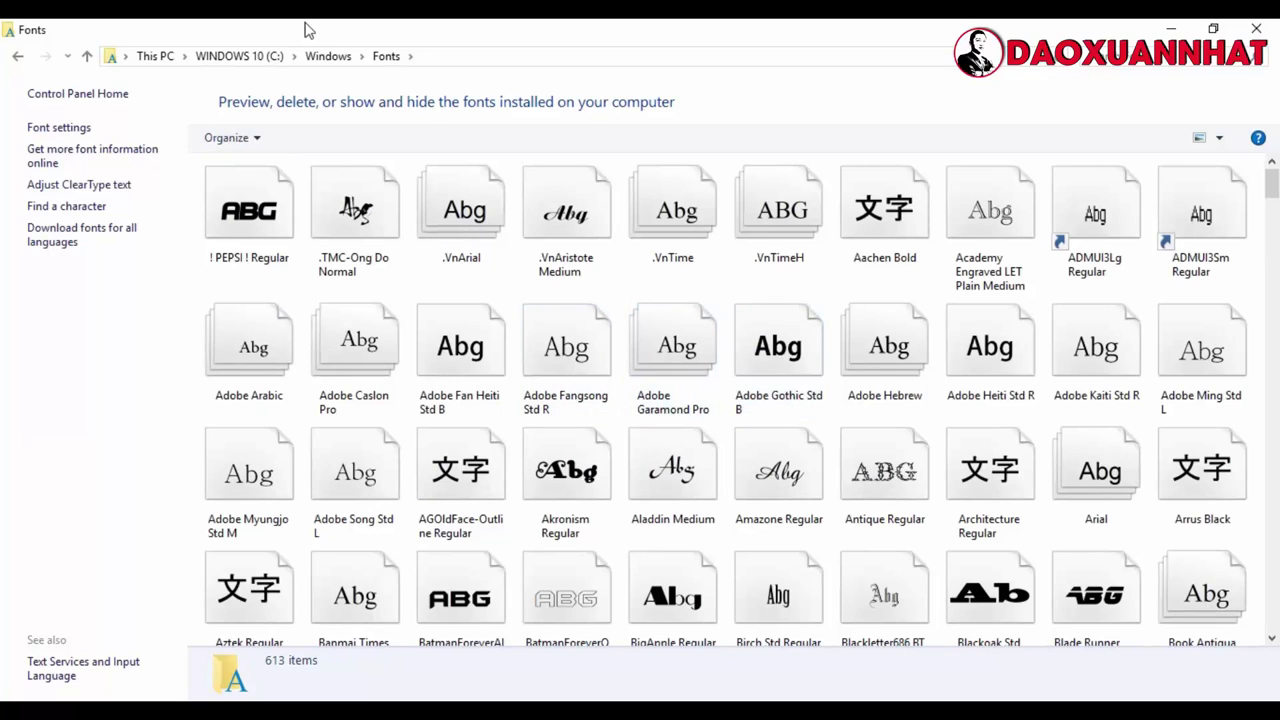
click(240, 56)
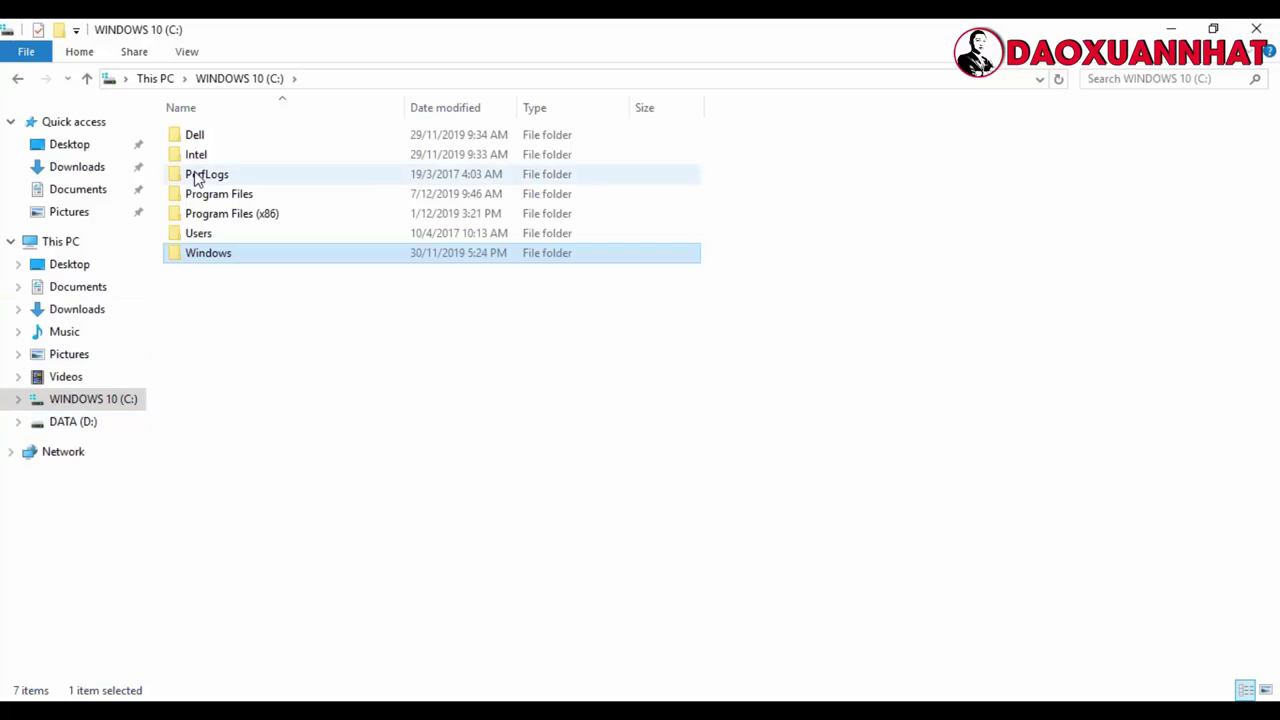
Open Downloads > UTM Font and switch the view to Large icons
click(78, 310)
double_click(240, 190)
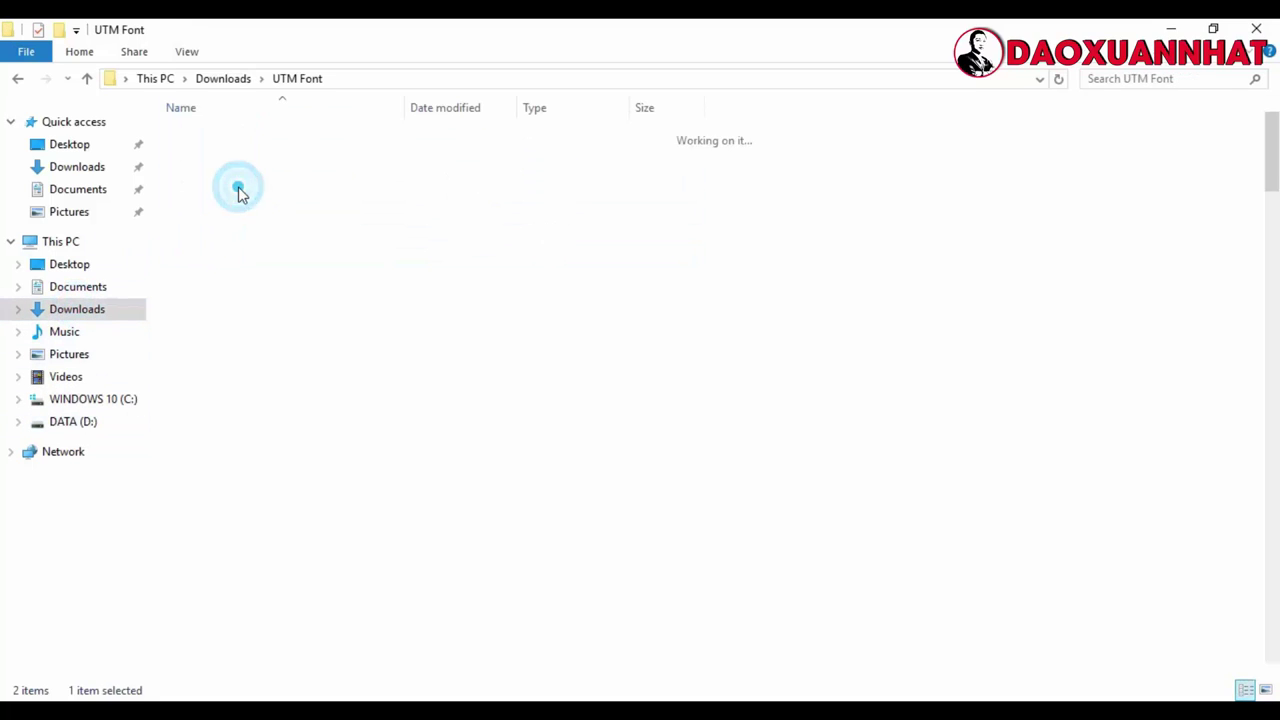
right_click(1052, 215)
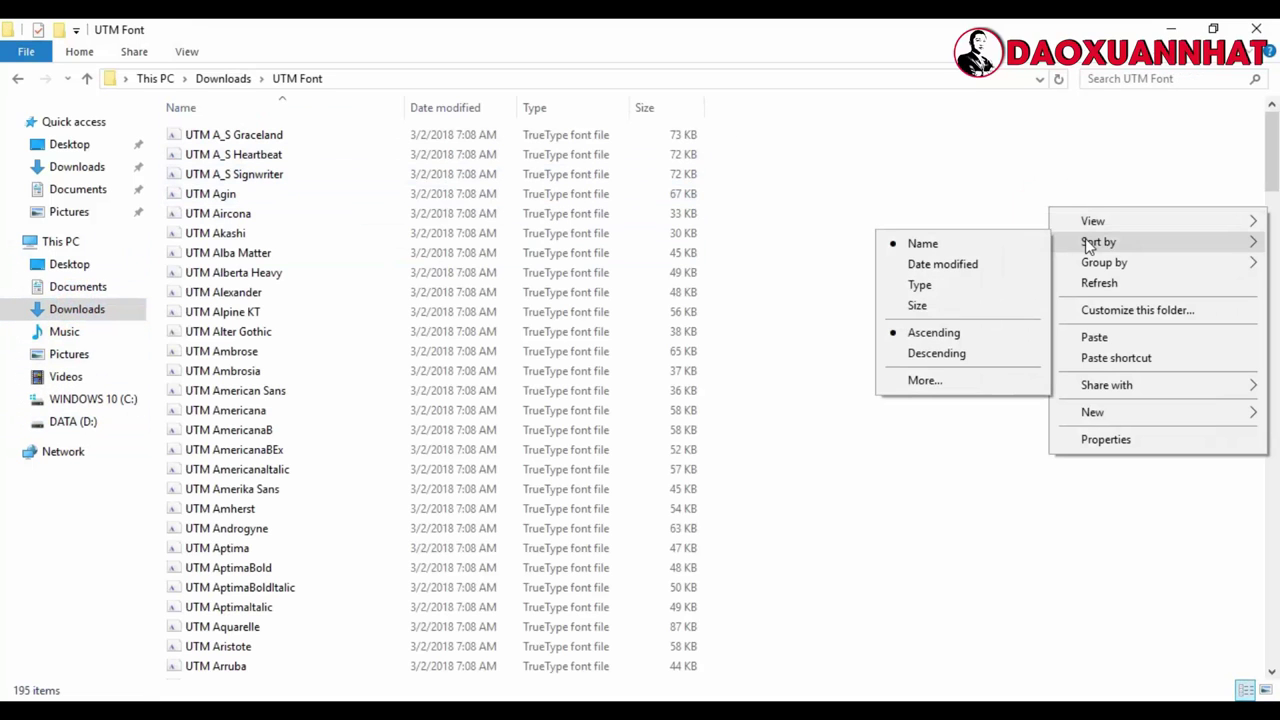
mouse_move(1086, 220)
click(944, 246)
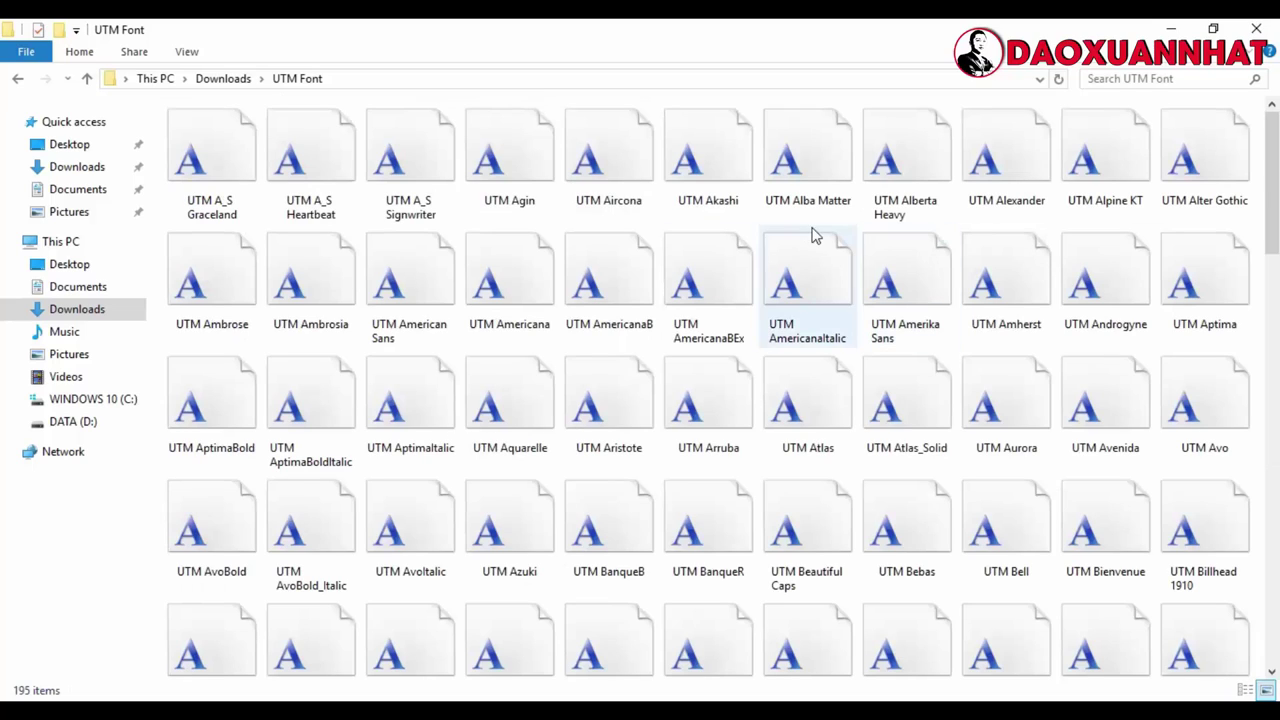
Select all 195 font files, install them, and return to Photoshop
click(250, 170)
key(ctrl+a)
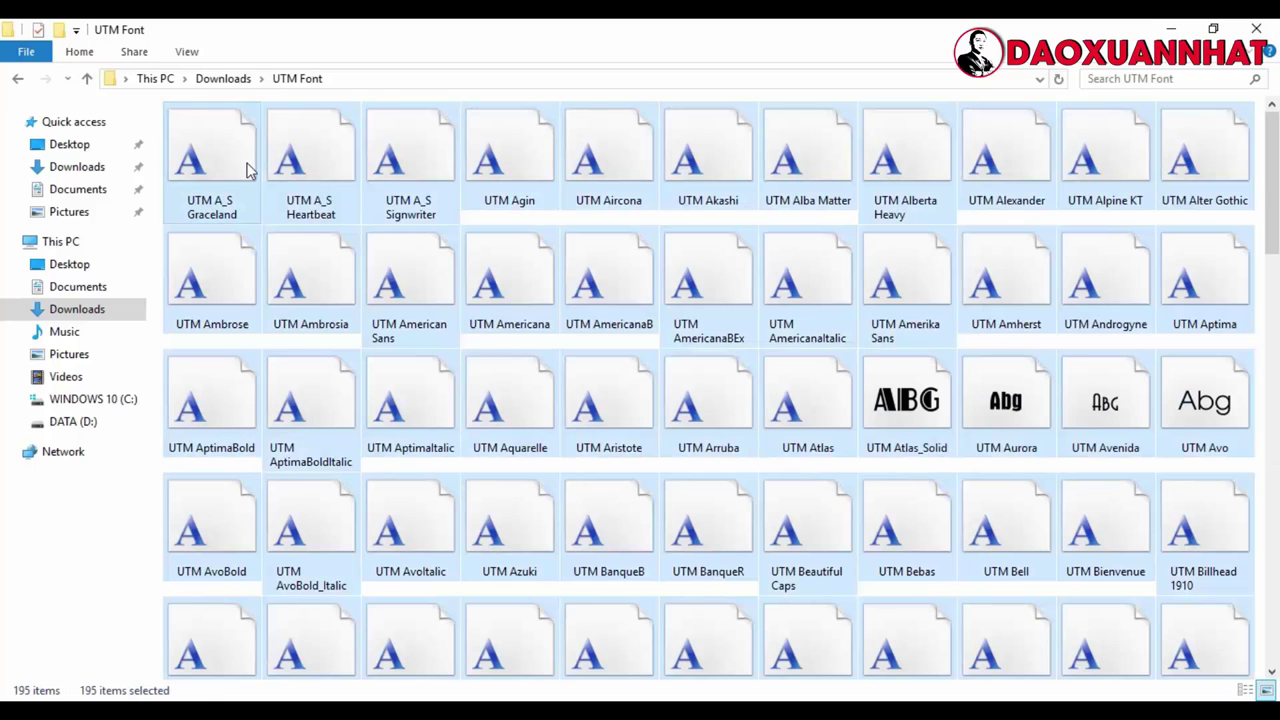
right_click(237, 163)
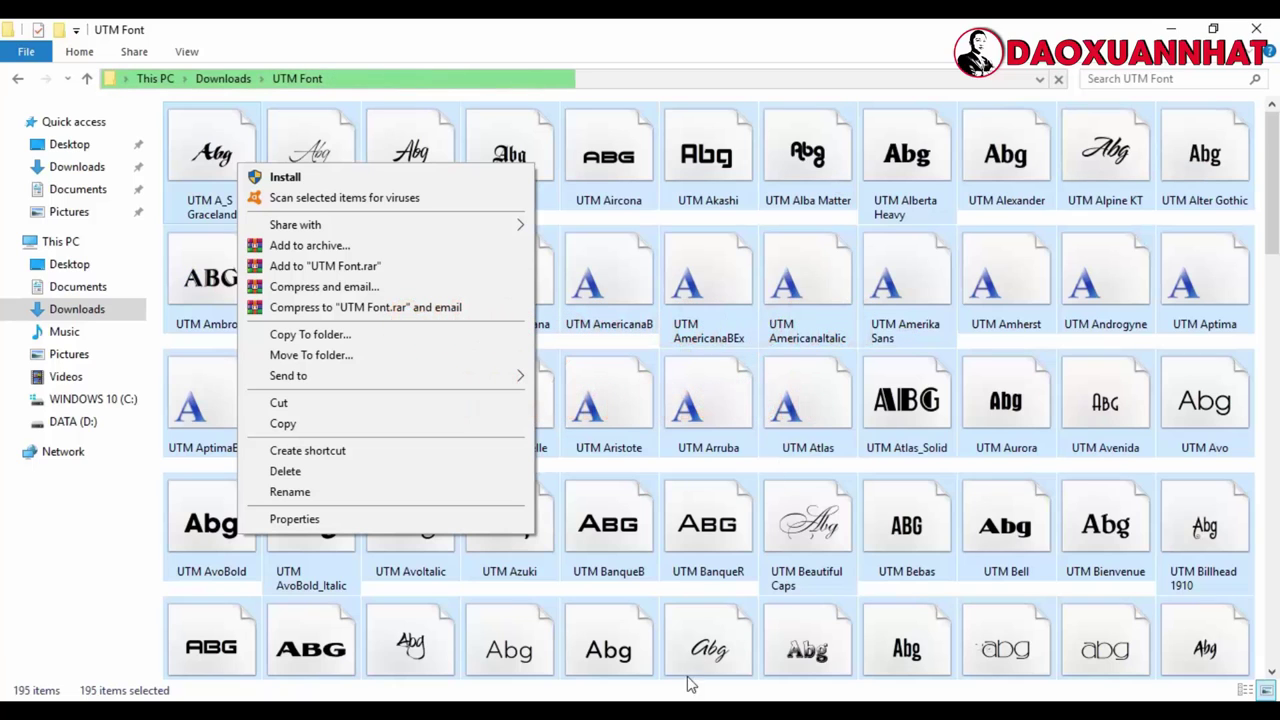
click(670, 620)
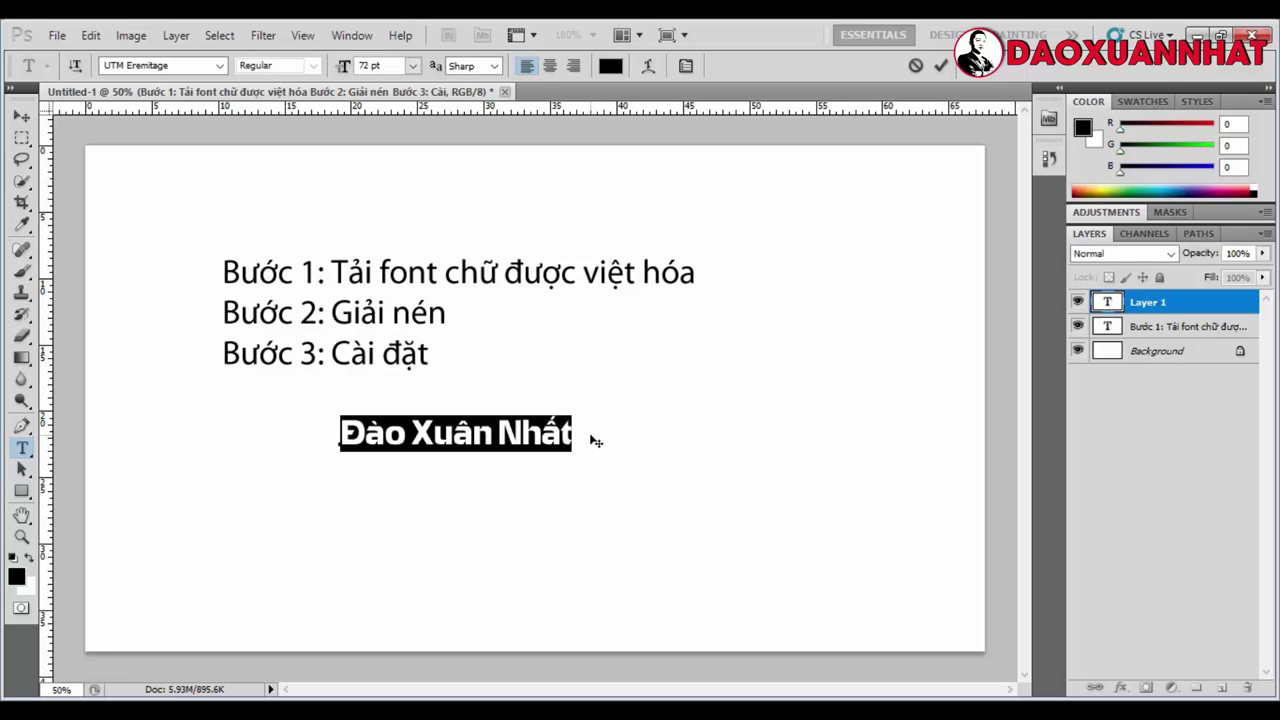
Try UTM Habano on the name text, then set it in the narrow UTM Raven font instead
click(219, 66)
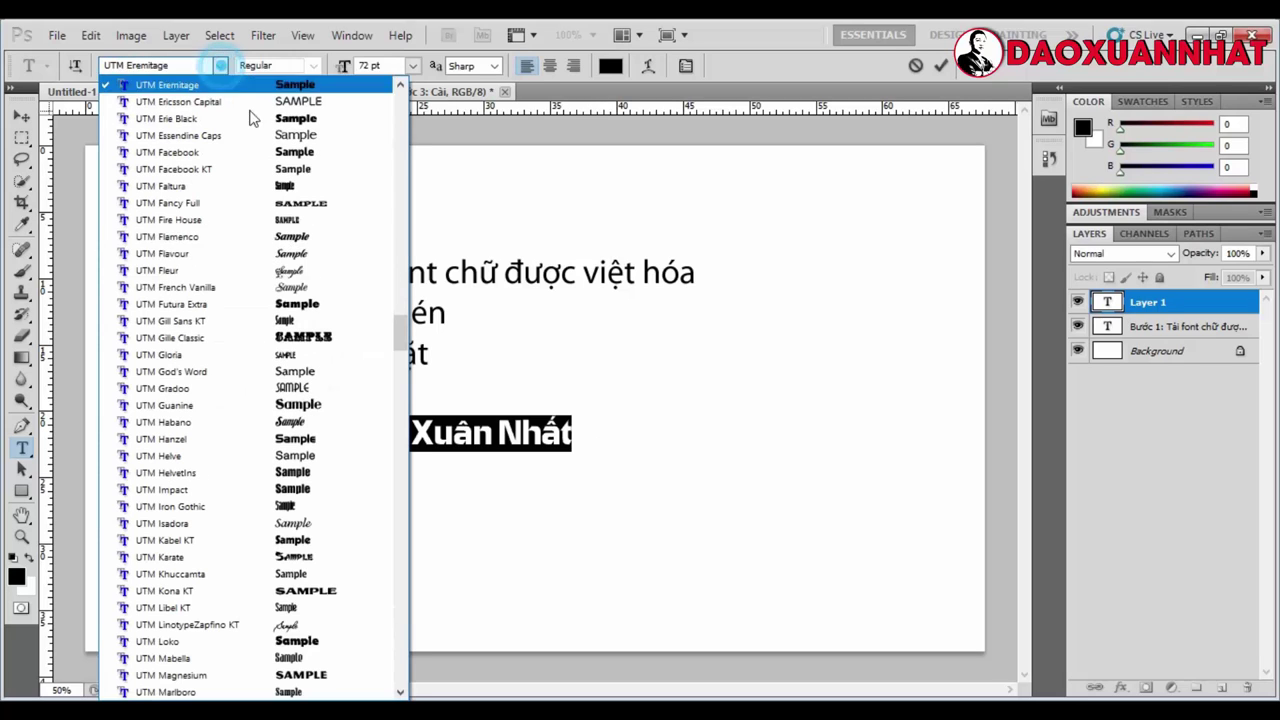
click(337, 422)
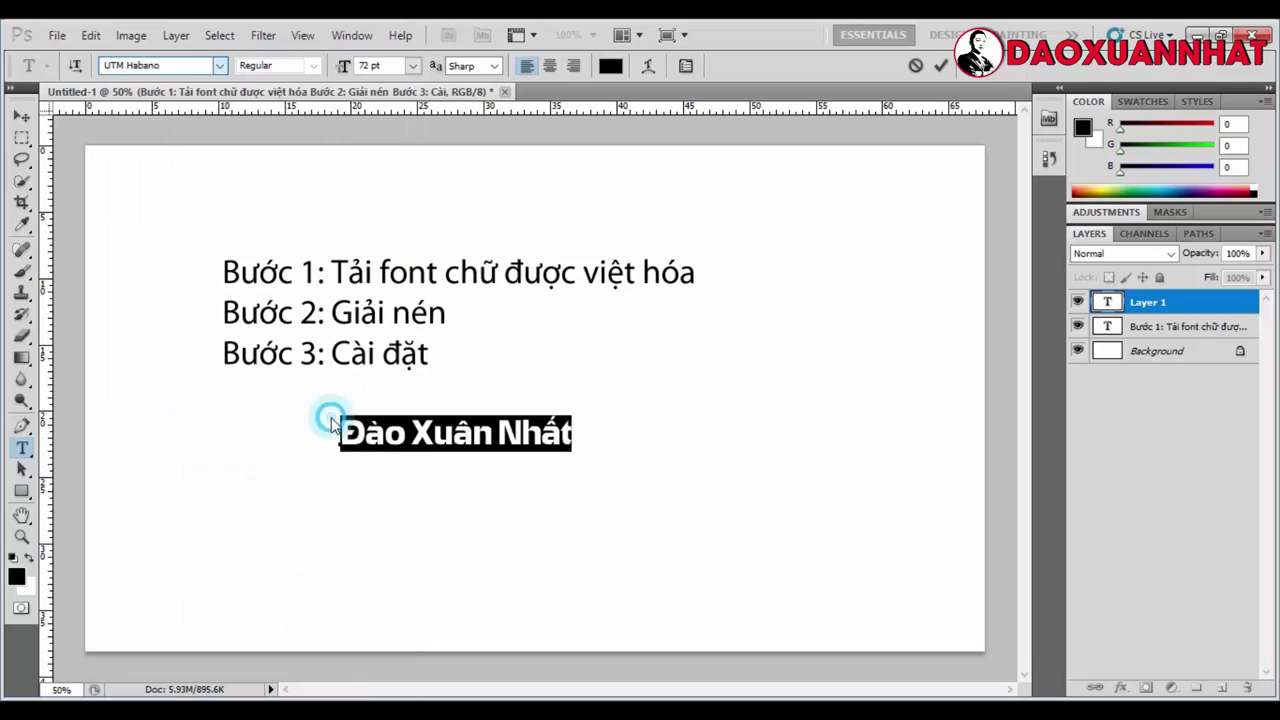
click(219, 66)
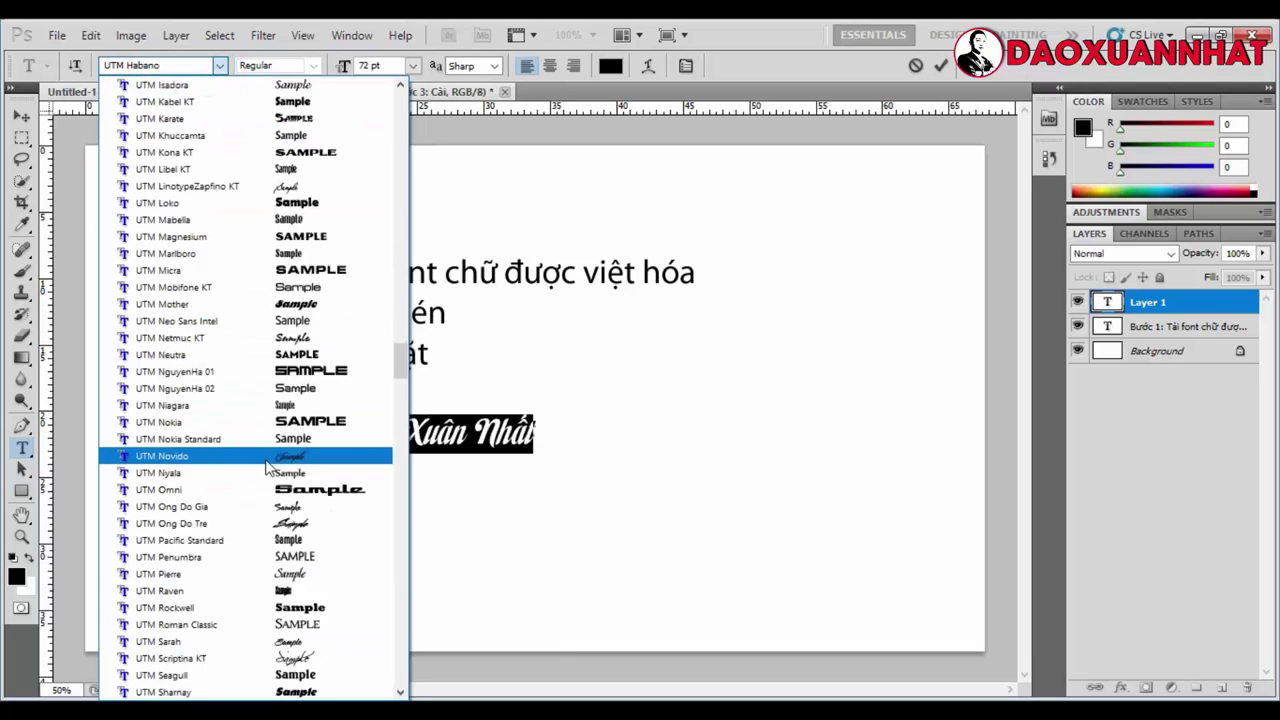
scroll(274, 457, down, 5)
click(300, 490)
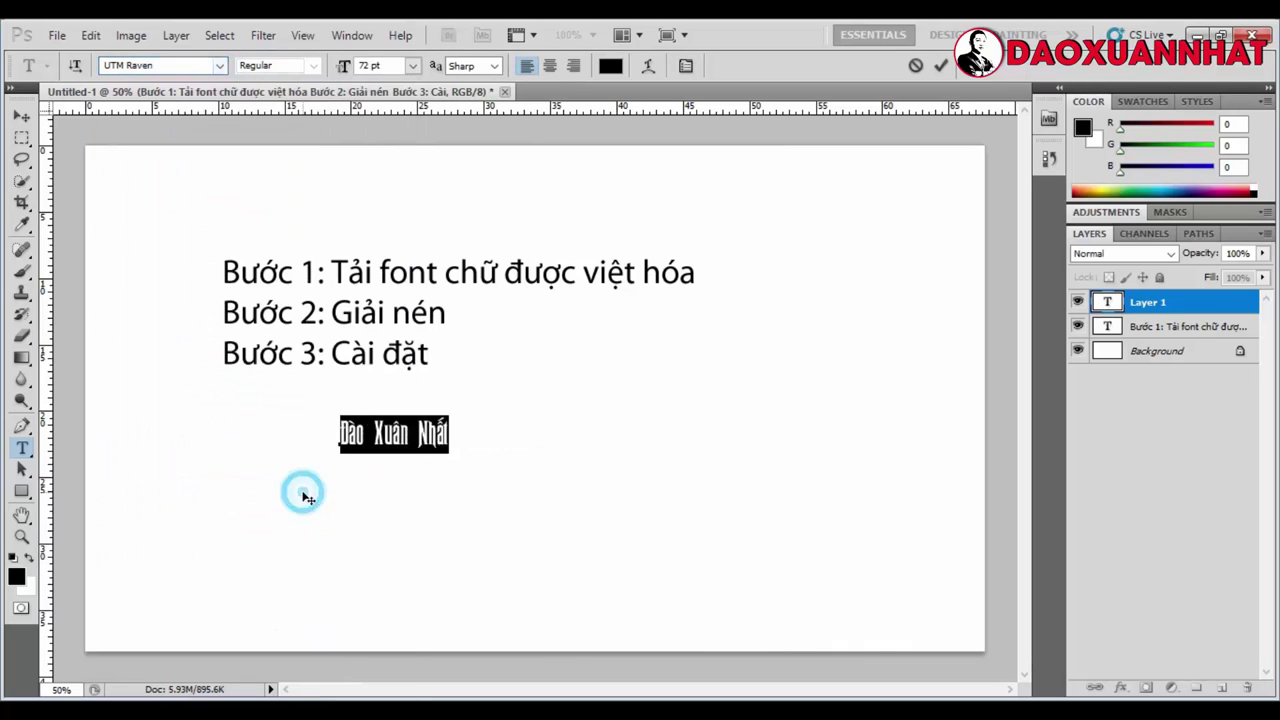
click(512, 441)
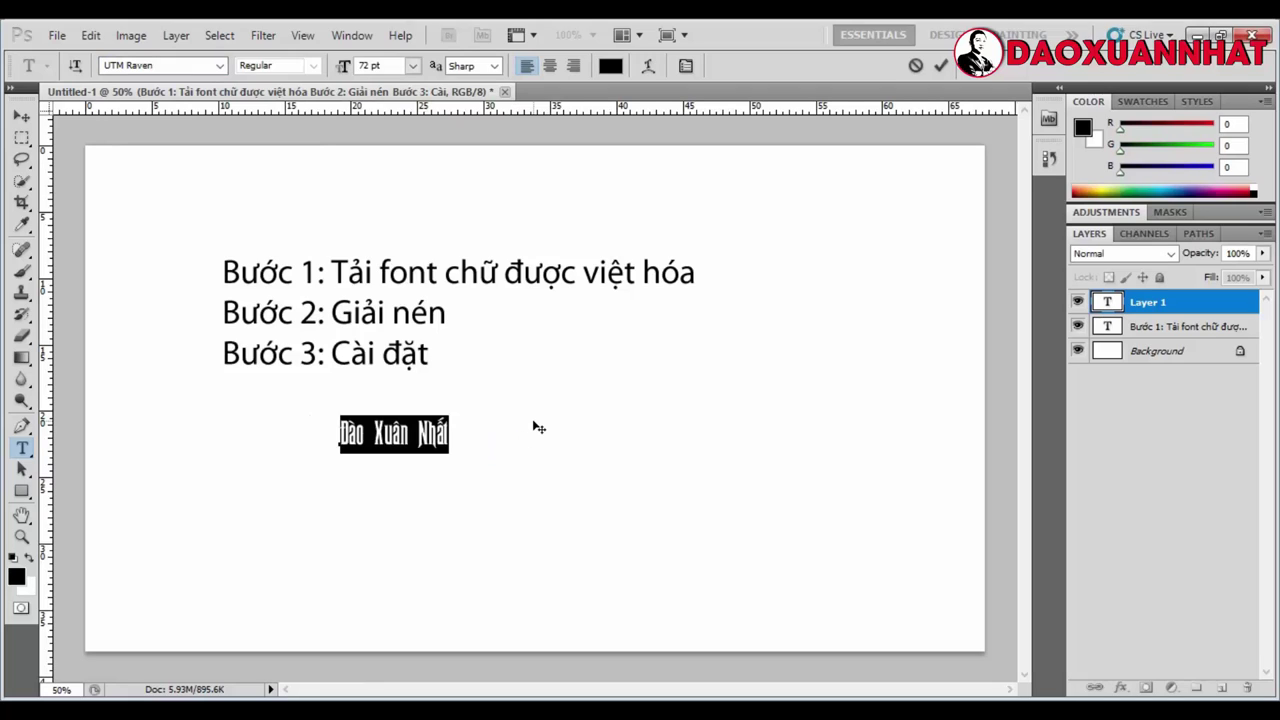